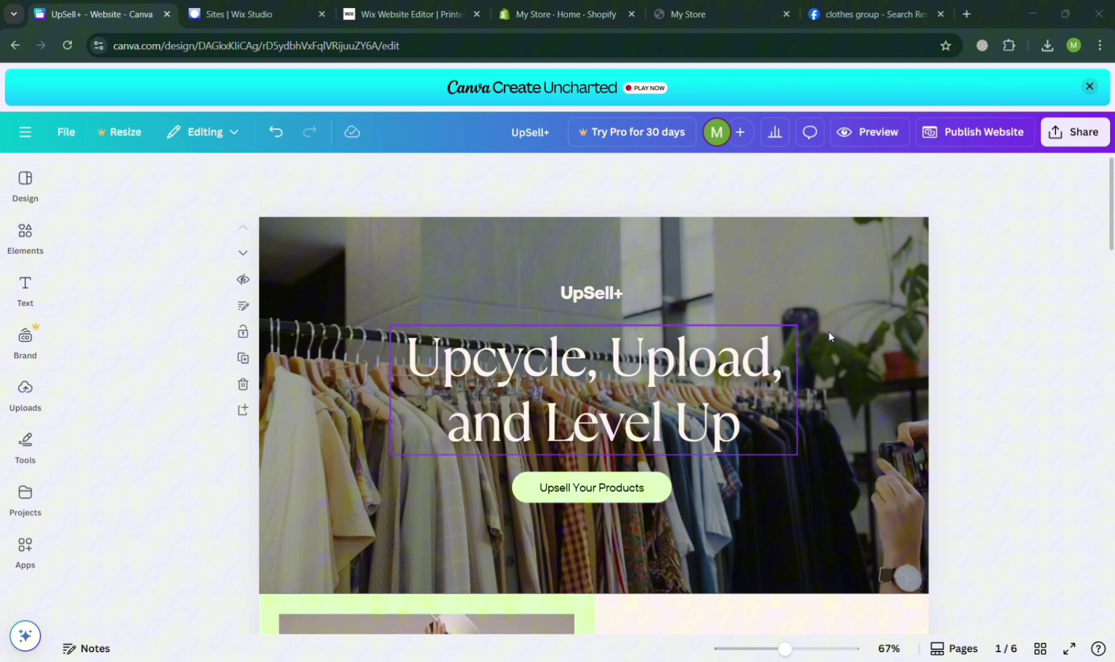
{"action": "scroll", "coordinate": [784, 392], "scroll_direction": "down", "scroll_amount": 5}
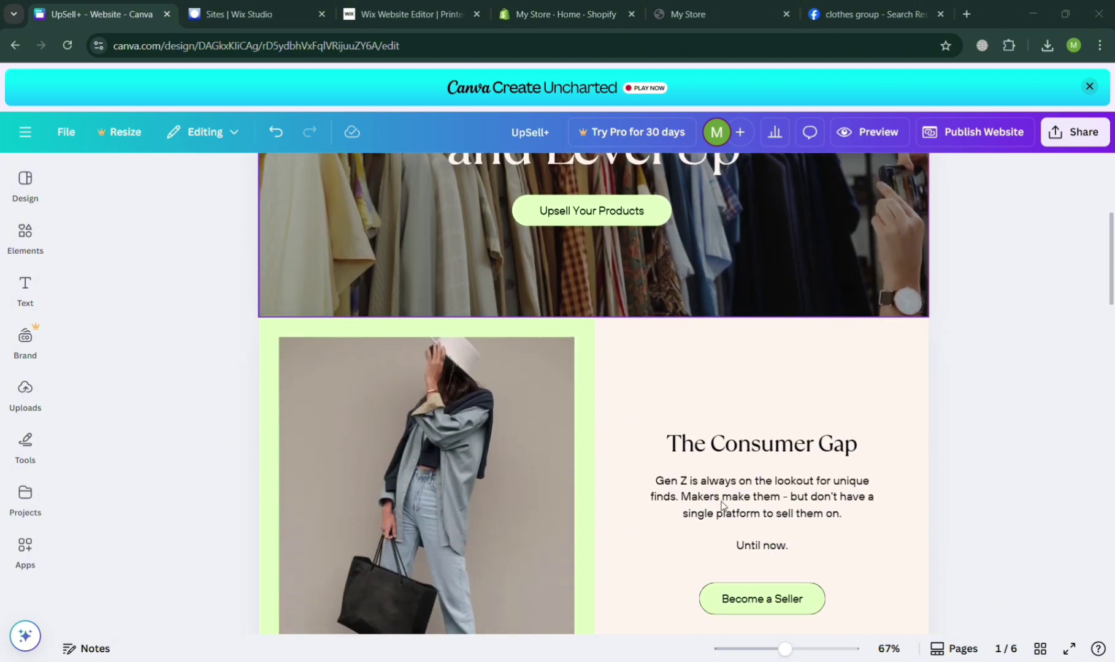
{"action": "scroll", "coordinate": [721, 505], "scroll_direction": "down", "scroll_amount": 2}
{"action": "scroll", "coordinate": [721, 505], "scroll_direction": "up", "scroll_amount": 6}
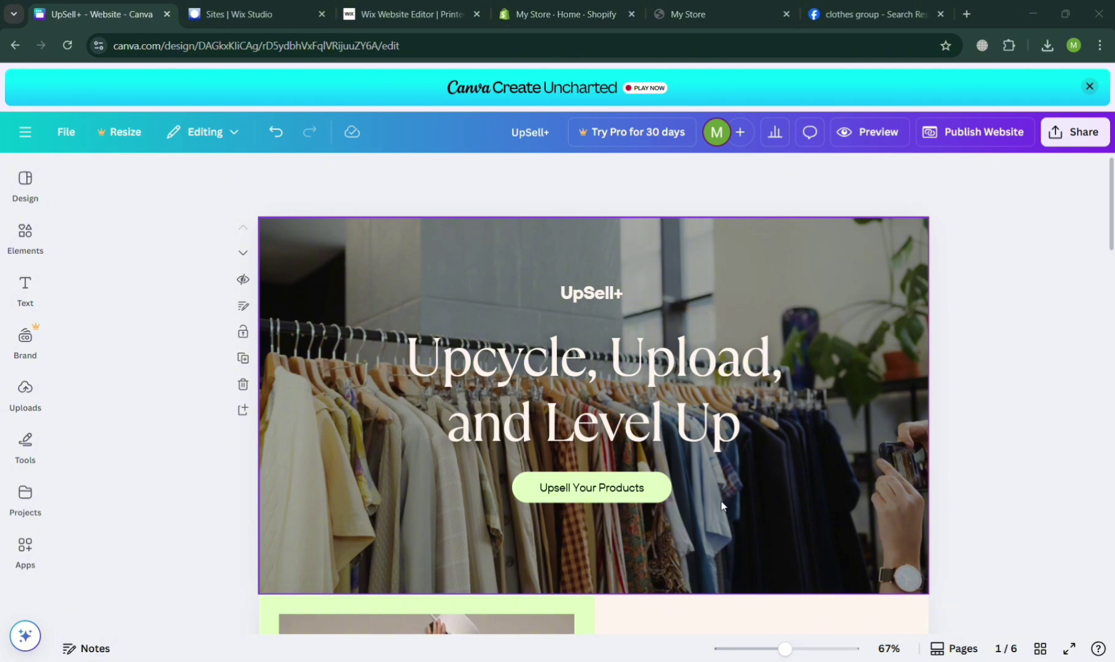
{"action": "scroll", "coordinate": [722, 505], "scroll_direction": "down", "scroll_amount": 5}
{"action": "scroll", "coordinate": [721, 505], "scroll_direction": "down", "scroll_amount": 5}
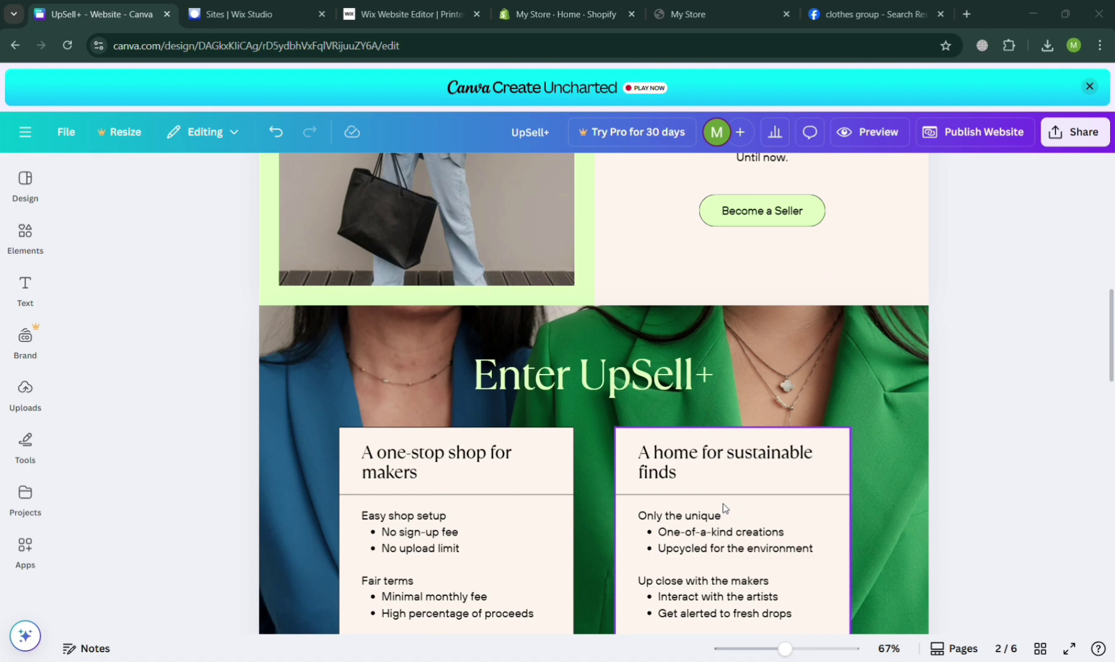
{"action": "scroll", "coordinate": [722, 505], "scroll_direction": "down", "scroll_amount": 5}
{"action": "scroll", "coordinate": [722, 505], "scroll_direction": "down", "scroll_amount": 5}
{"action": "scroll", "coordinate": [722, 505], "scroll_direction": "down", "scroll_amount": 2}
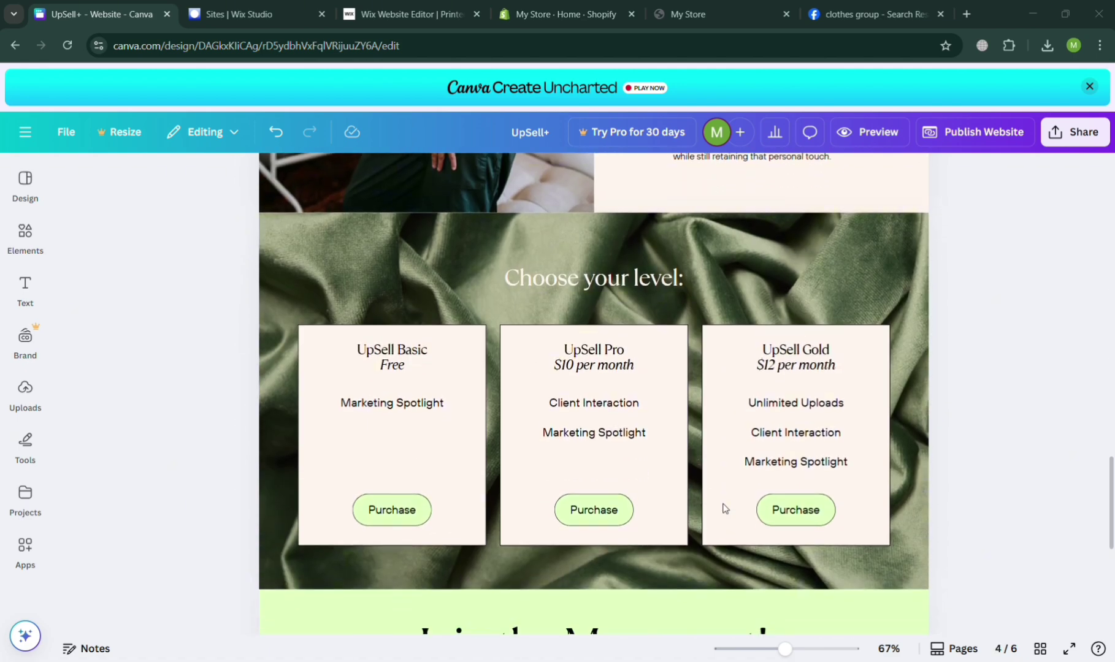
{"action": "scroll", "coordinate": [722, 505], "scroll_direction": "up", "scroll_amount": 3}
{"action": "scroll", "coordinate": [721, 505], "scroll_direction": "up", "scroll_amount": 5}
{"action": "scroll", "coordinate": [722, 505], "scroll_direction": "up", "scroll_amount": 10}
{"action": "scroll", "coordinate": [722, 505], "scroll_direction": "up", "scroll_amount": 3}
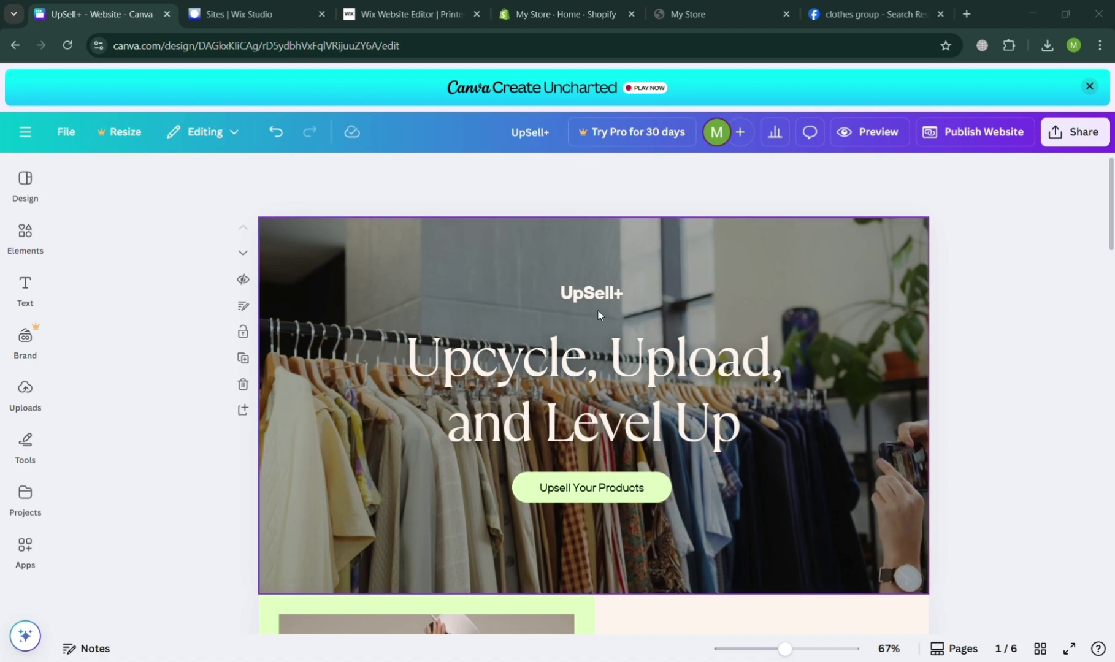
{"action": "scroll", "coordinate": [771, 553], "scroll_direction": "down", "scroll_amount": 1}
{"action": "scroll", "coordinate": [771, 553], "scroll_direction": "down", "scroll_amount": 5}
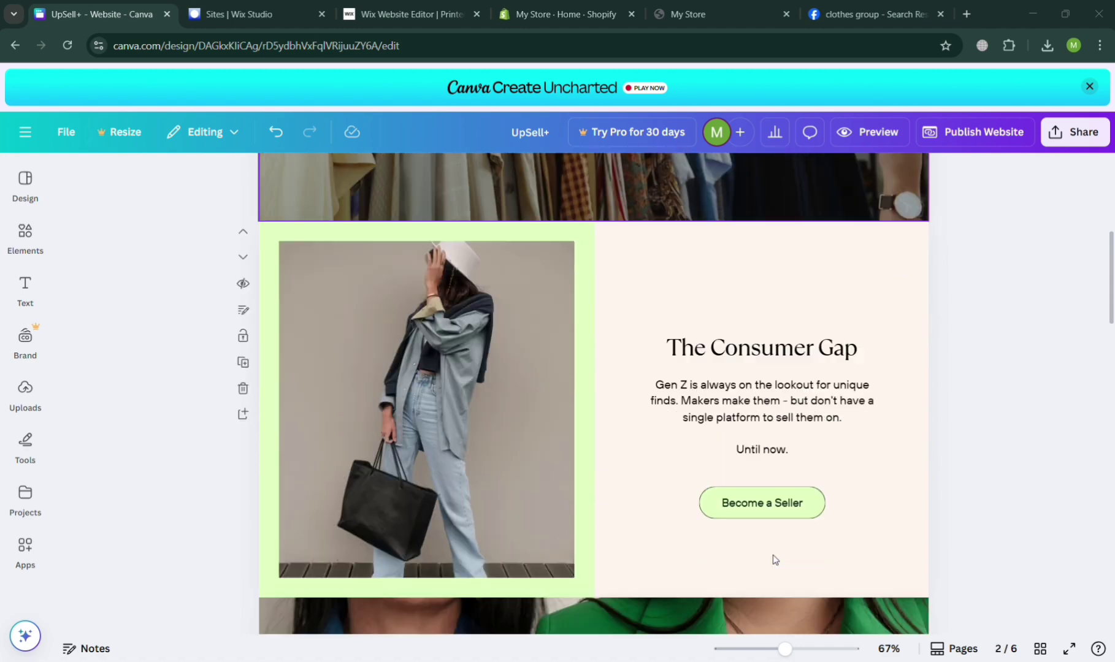
{"action": "scroll", "coordinate": [771, 553], "scroll_direction": "down", "scroll_amount": 5}
{"action": "scroll", "coordinate": [771, 553], "scroll_direction": "down", "scroll_amount": 5}
{"action": "scroll", "coordinate": [771, 553], "scroll_direction": "down", "scroll_amount": 3}
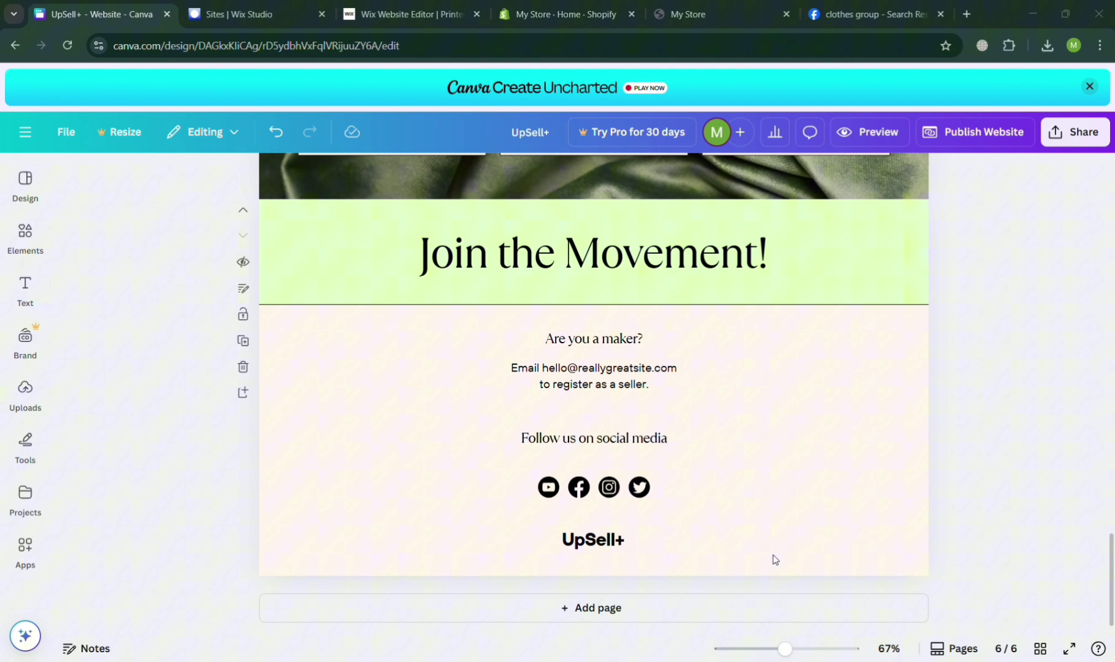
{"action": "scroll", "coordinate": [773, 558], "scroll_direction": "up", "scroll_amount": 5}
{"action": "scroll", "coordinate": [773, 558], "scroll_direction": "up", "scroll_amount": 5}
{"action": "scroll", "coordinate": [774, 558], "scroll_direction": "up", "scroll_amount": 4}
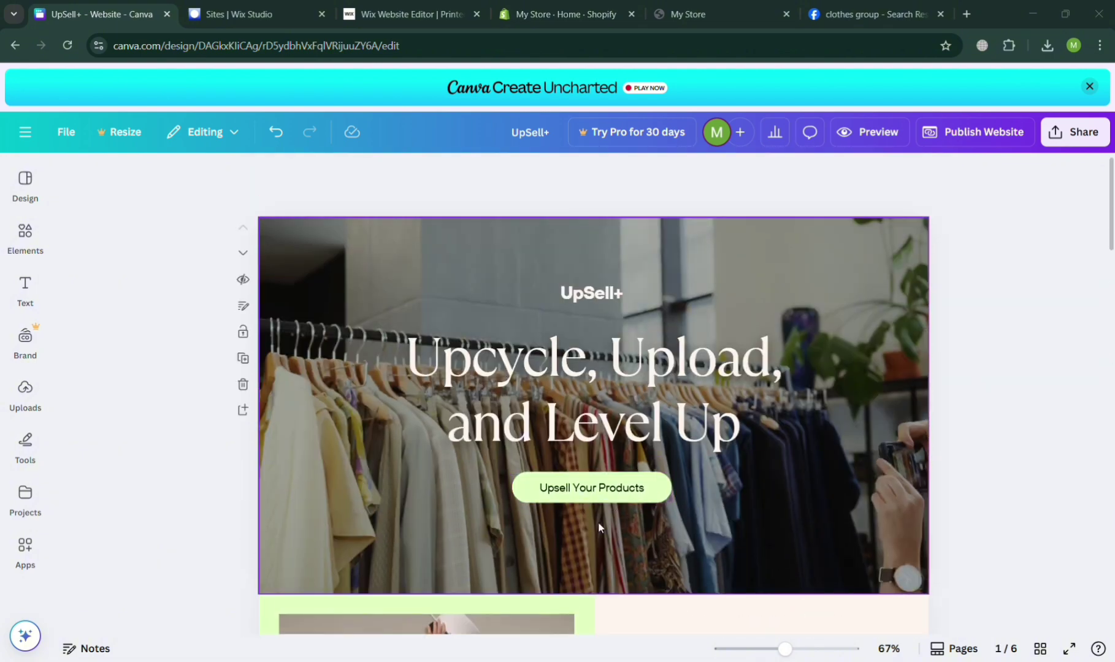
{"action": "scroll", "coordinate": [518, 573], "scroll_direction": "down", "scroll_amount": 3}
{"action": "scroll", "coordinate": [476, 576], "scroll_direction": "down", "scroll_amount": 3}
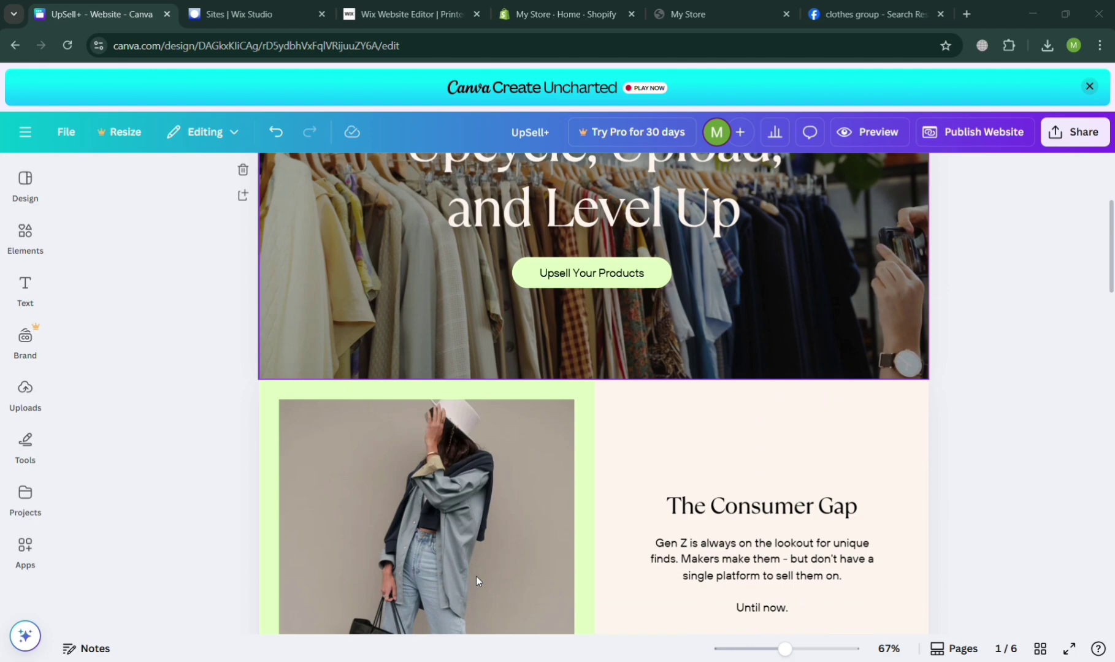
{"action": "scroll", "coordinate": [475, 575], "scroll_direction": "down", "scroll_amount": 3}
{"action": "scroll", "coordinate": [475, 576], "scroll_direction": "down", "scroll_amount": 3}
{"action": "scroll", "coordinate": [481, 575], "scroll_direction": "down", "scroll_amount": 4}
{"action": "scroll", "coordinate": [481, 575], "scroll_direction": "down", "scroll_amount": 4}
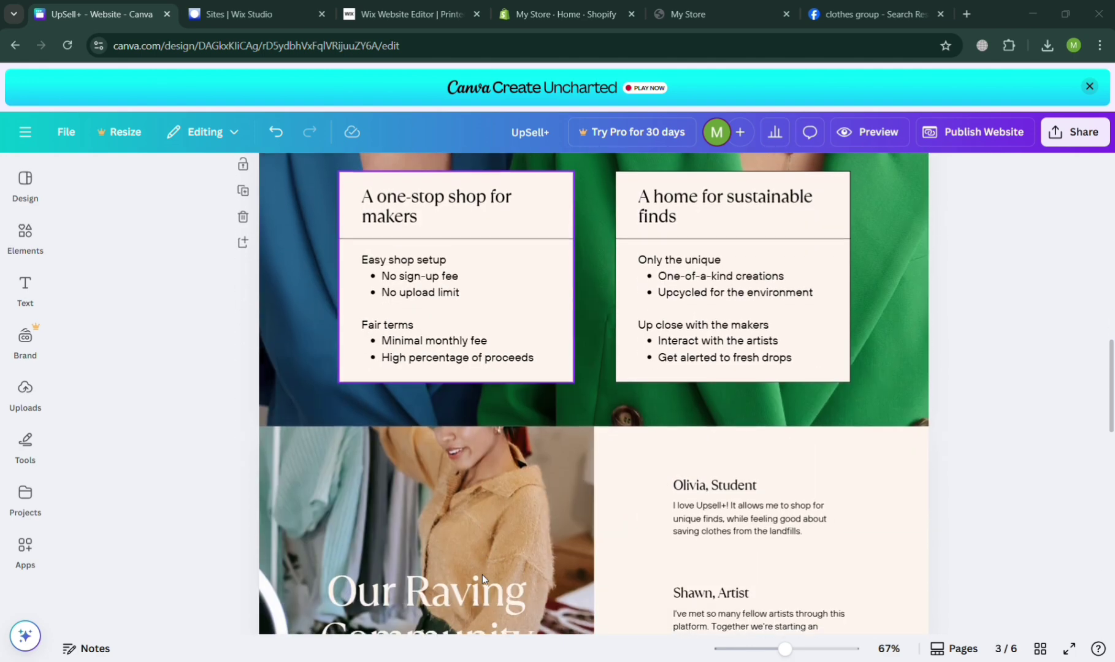
{"action": "scroll", "coordinate": [481, 575], "scroll_direction": "down", "scroll_amount": 4}
{"action": "scroll", "coordinate": [481, 575], "scroll_direction": "down", "scroll_amount": 4}
{"action": "scroll", "coordinate": [481, 575], "scroll_direction": "down", "scroll_amount": 2}
{"action": "scroll", "coordinate": [481, 575], "scroll_direction": "down", "scroll_amount": 1}
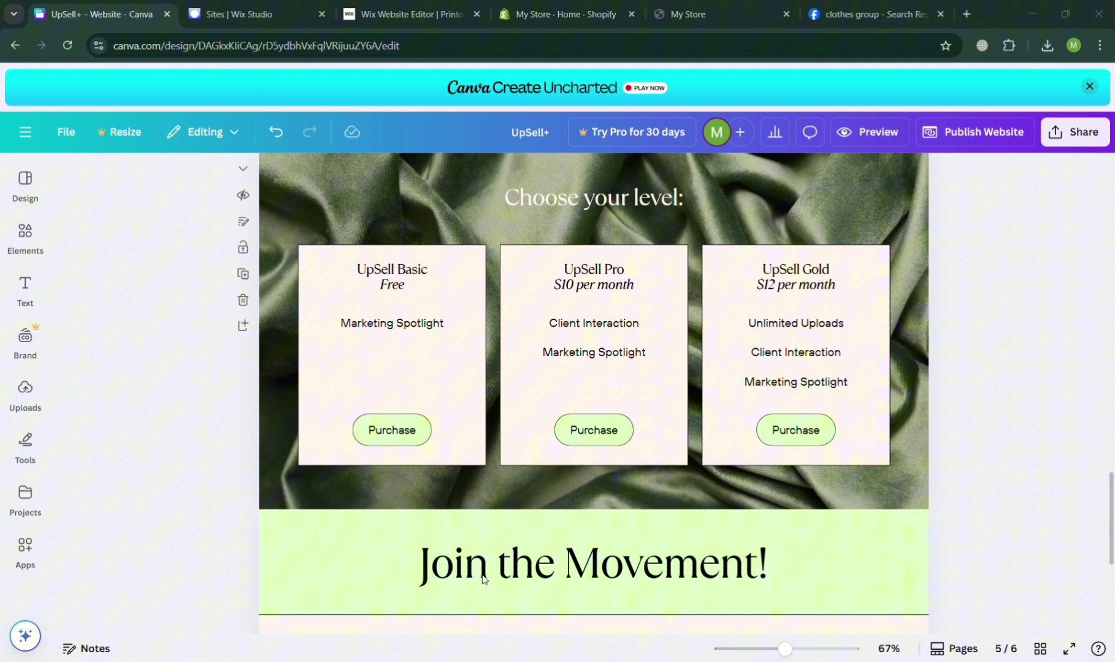
{"action": "scroll", "coordinate": [481, 575], "scroll_direction": "down", "scroll_amount": 5}
{"action": "scroll", "coordinate": [481, 576], "scroll_direction": "up", "scroll_amount": 1}
{"action": "scroll", "coordinate": [481, 575], "scroll_direction": "up", "scroll_amount": 10}
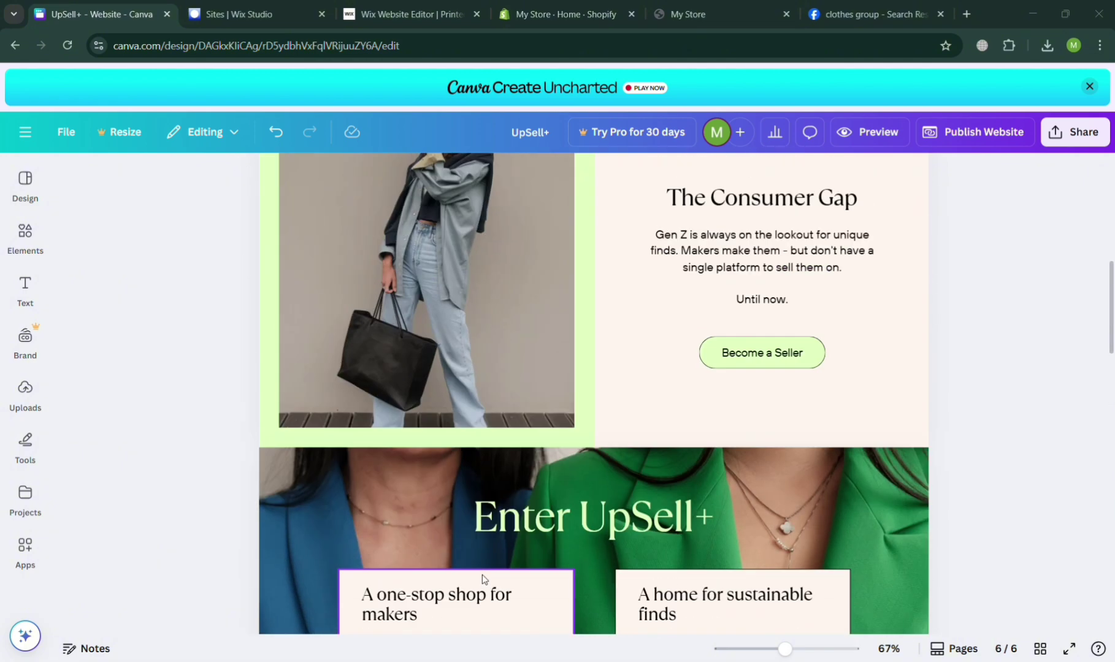
{"action": "scroll", "coordinate": [481, 575], "scroll_direction": "up", "scroll_amount": 10}
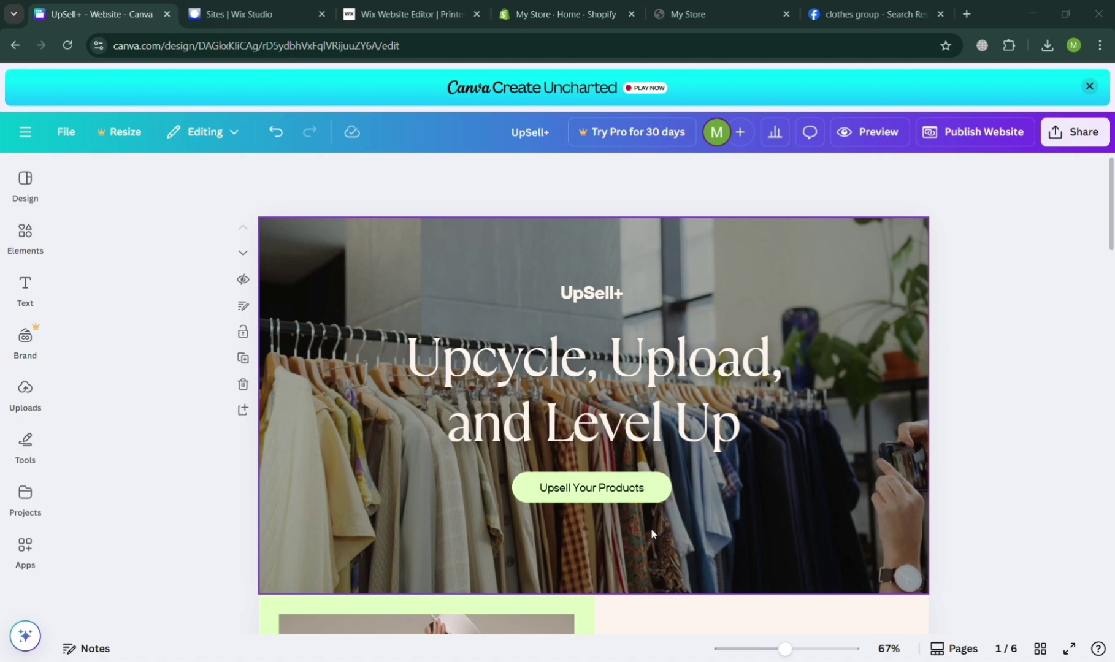
{"action": "scroll", "coordinate": [743, 539], "scroll_direction": "down", "scroll_amount": 5}
{"action": "scroll", "coordinate": [743, 540], "scroll_direction": "up", "scroll_amount": 5}
{"action": "scroll", "coordinate": [743, 540], "scroll_direction": "down", "scroll_amount": 5}
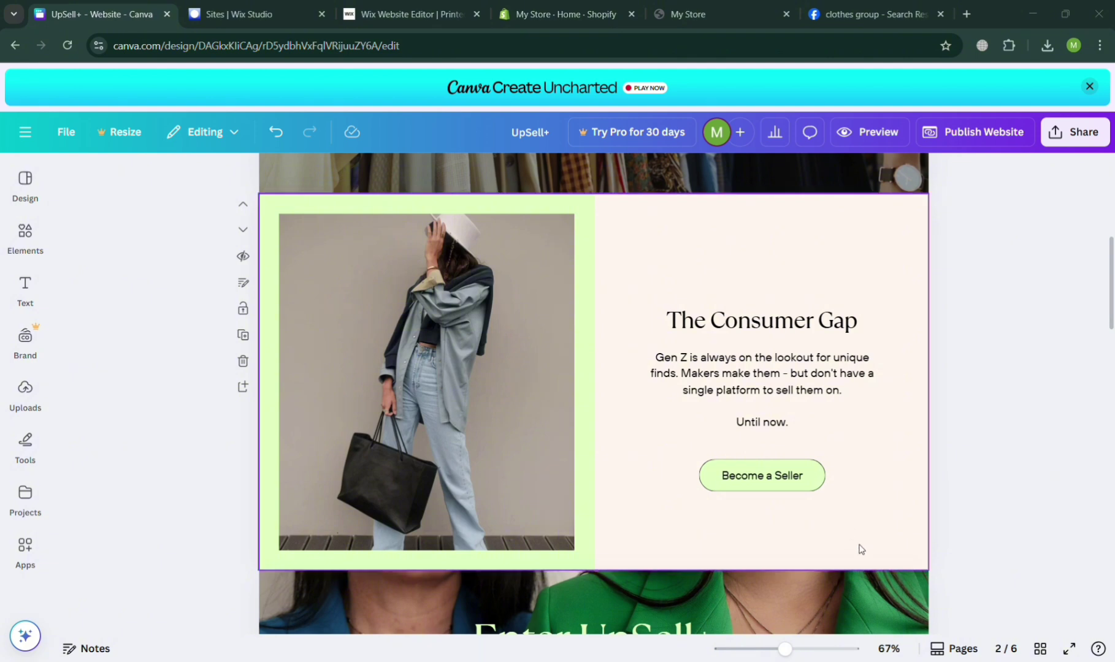
Add 'Outfit' after 'Gen Z' in the Consumer Gap paragraph and highlight 'Gen Z Outfit'.
{"action": "double_click", "coordinate": [702, 360]}
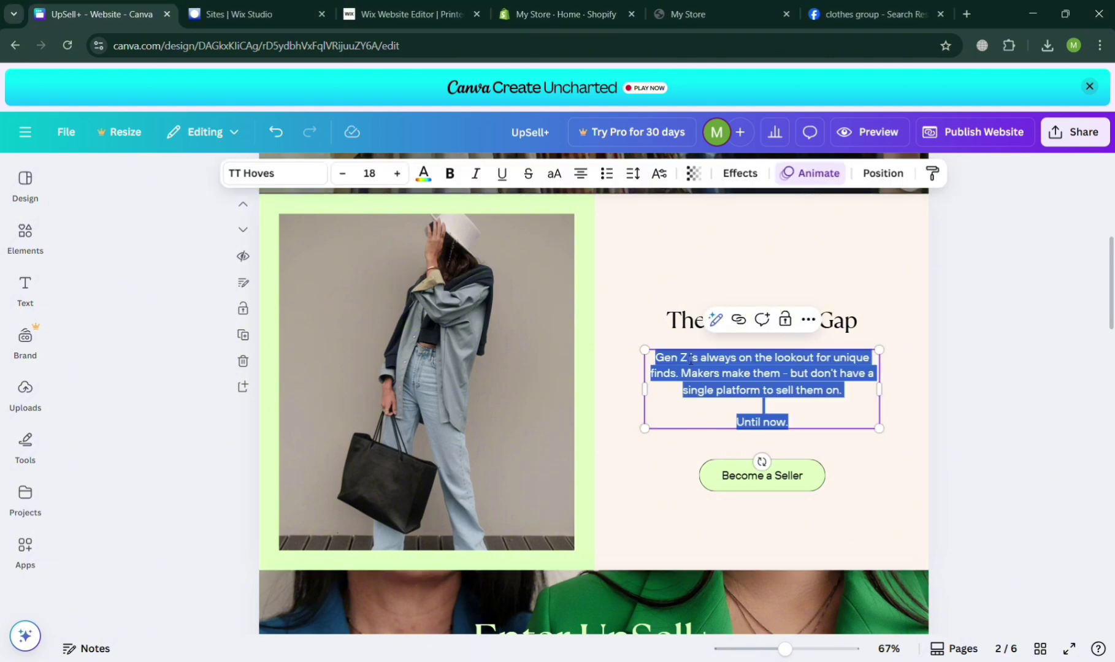
{"action": "left_click", "coordinate": [690, 357]}
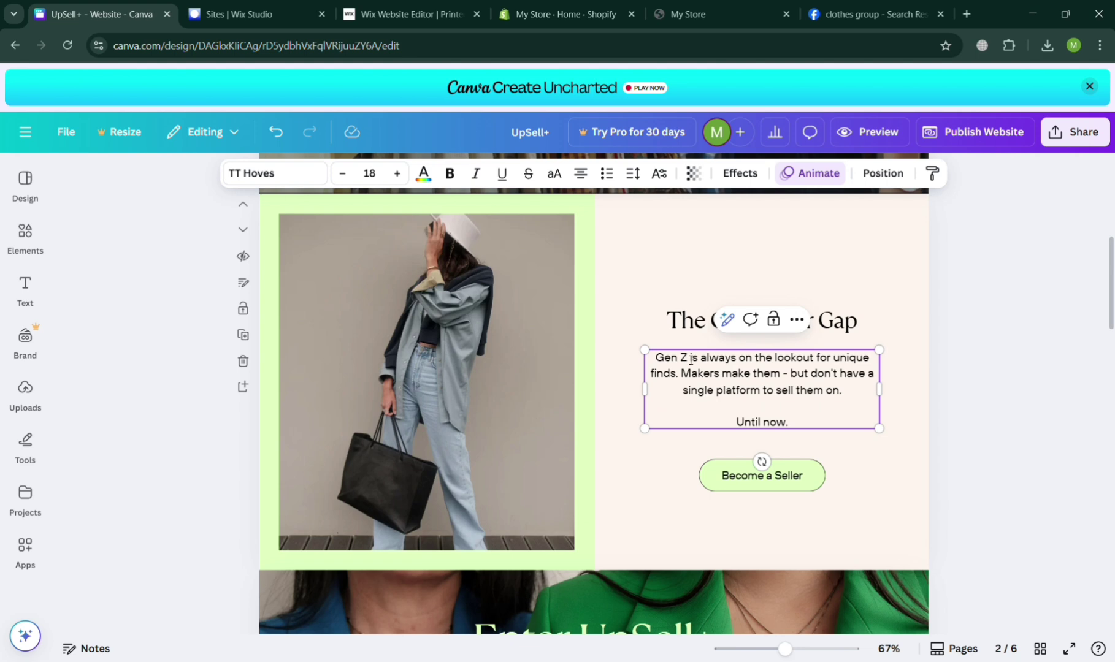
{"action": "type", "text": "Outfit"}
{"action": "left_click", "coordinate": [952, 421]}
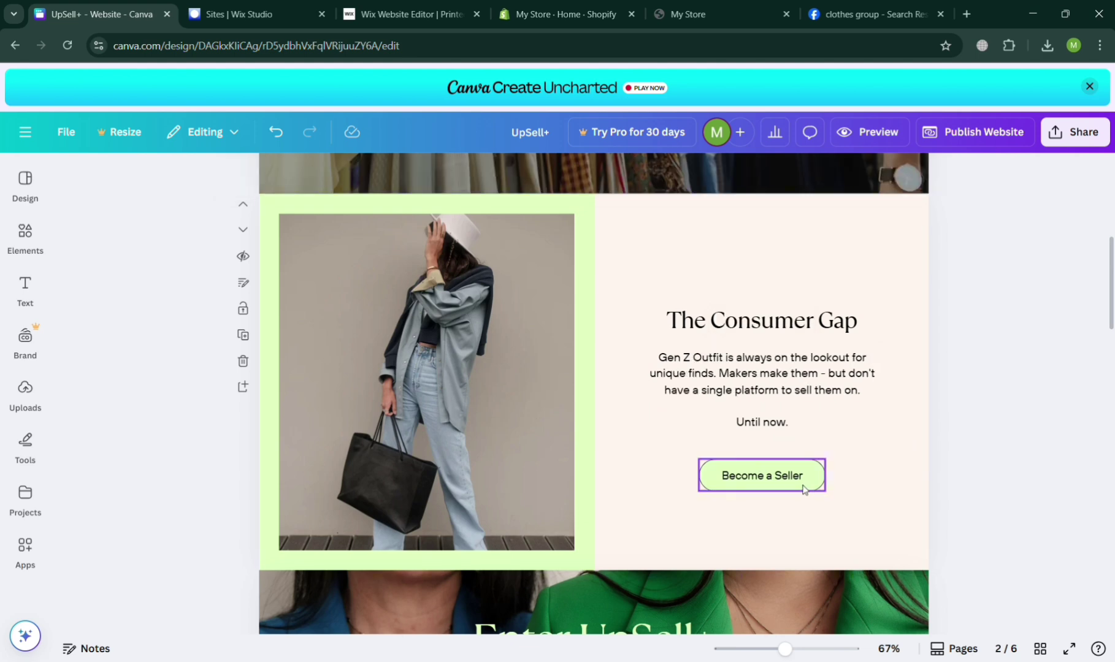
{"action": "left_click", "coordinate": [743, 369]}
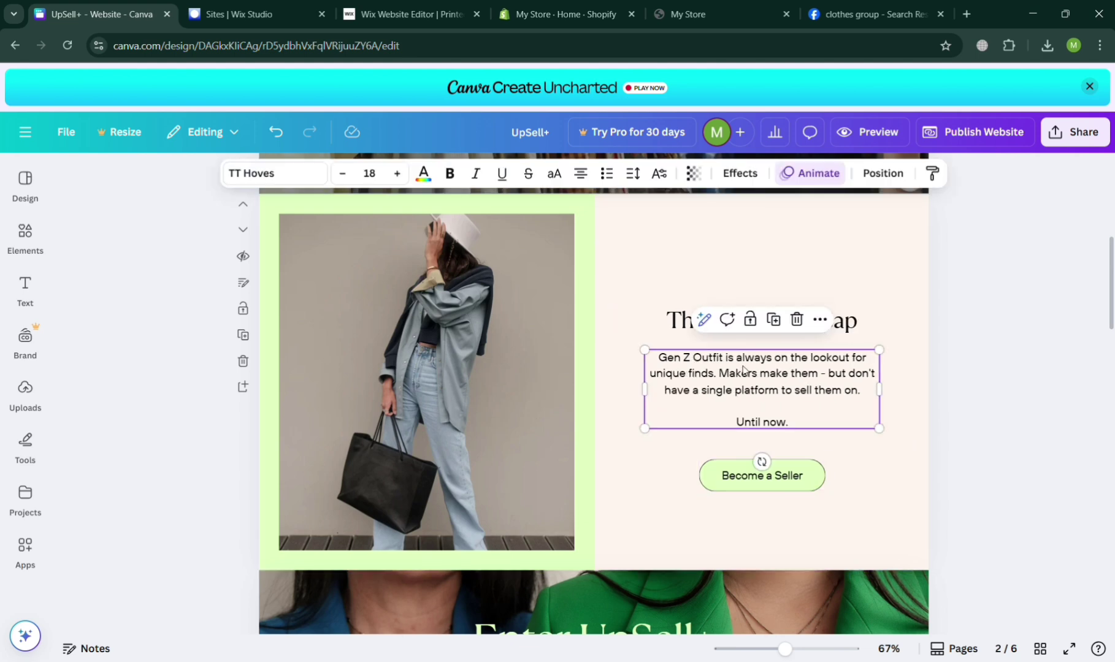
{"action": "left_click_drag", "start_coordinate": [702, 357], "coordinate": [727, 358]}
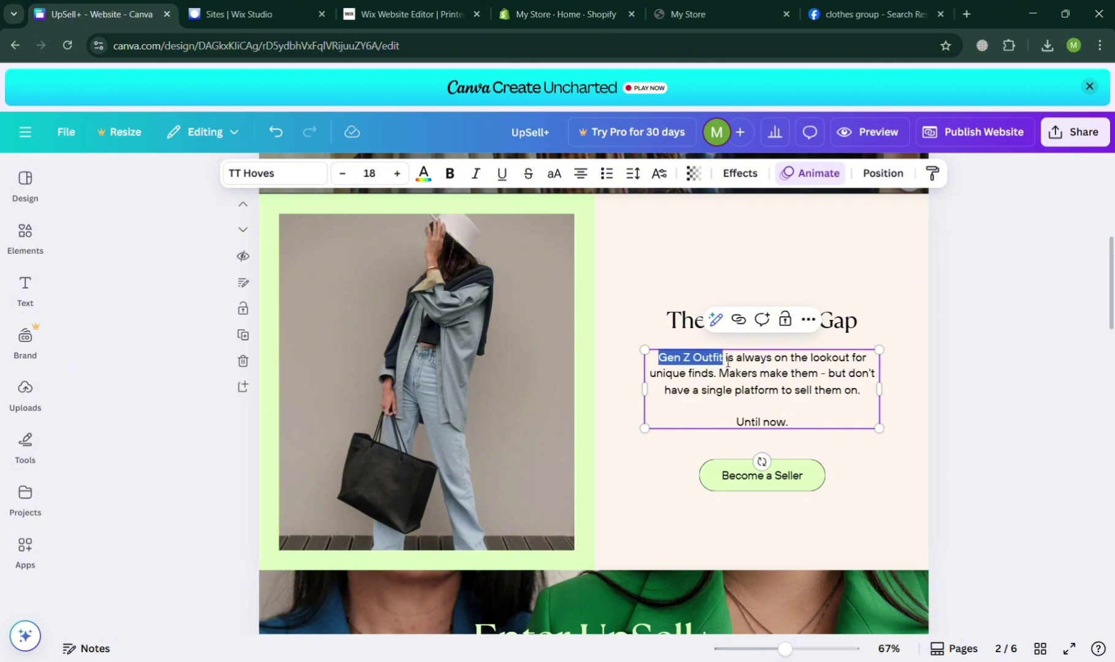
Abandon linking 'Gen Z Outfit' and switch to the Wix Studio sites list.
{"action": "left_click", "coordinate": [738, 320]}
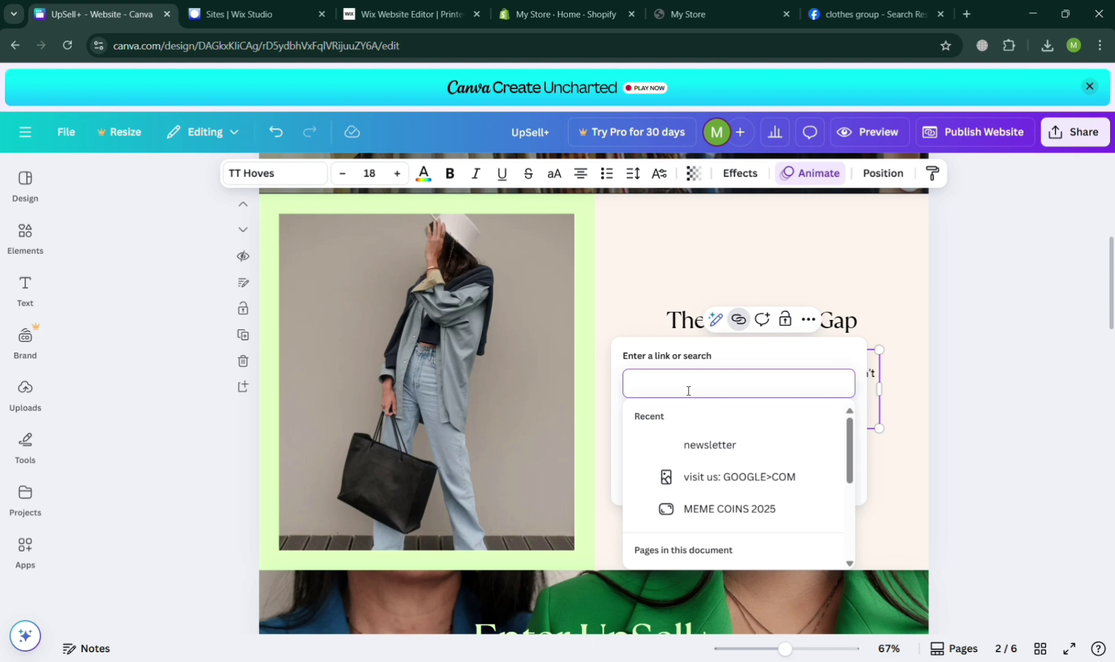
{"action": "left_click", "coordinate": [644, 307]}
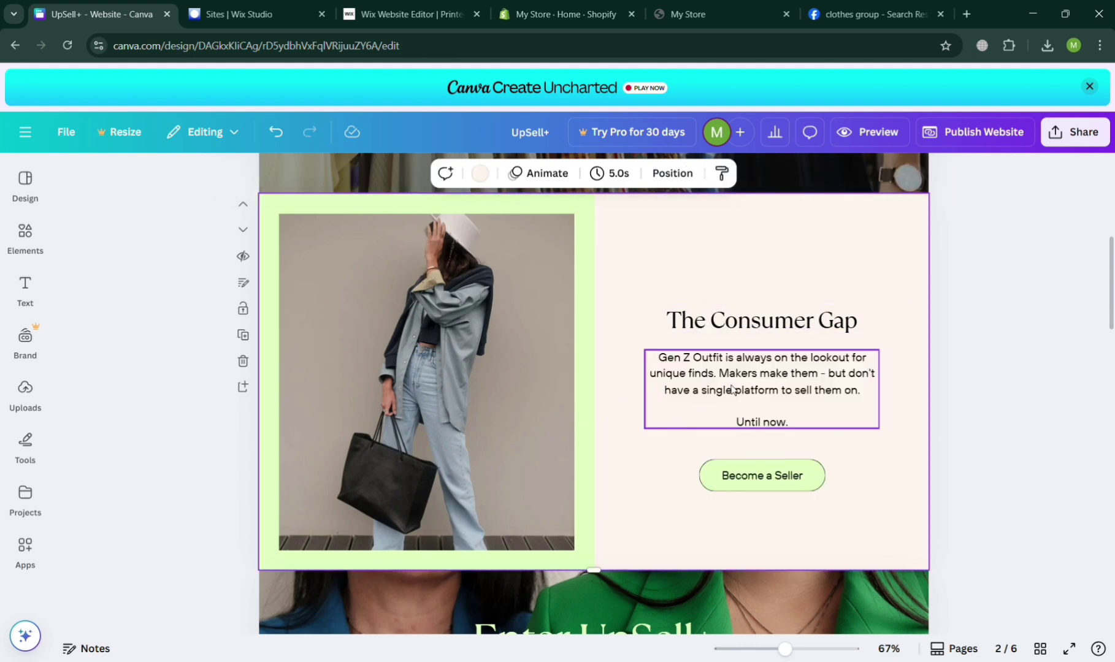
{"action": "left_click", "coordinate": [240, 14]}
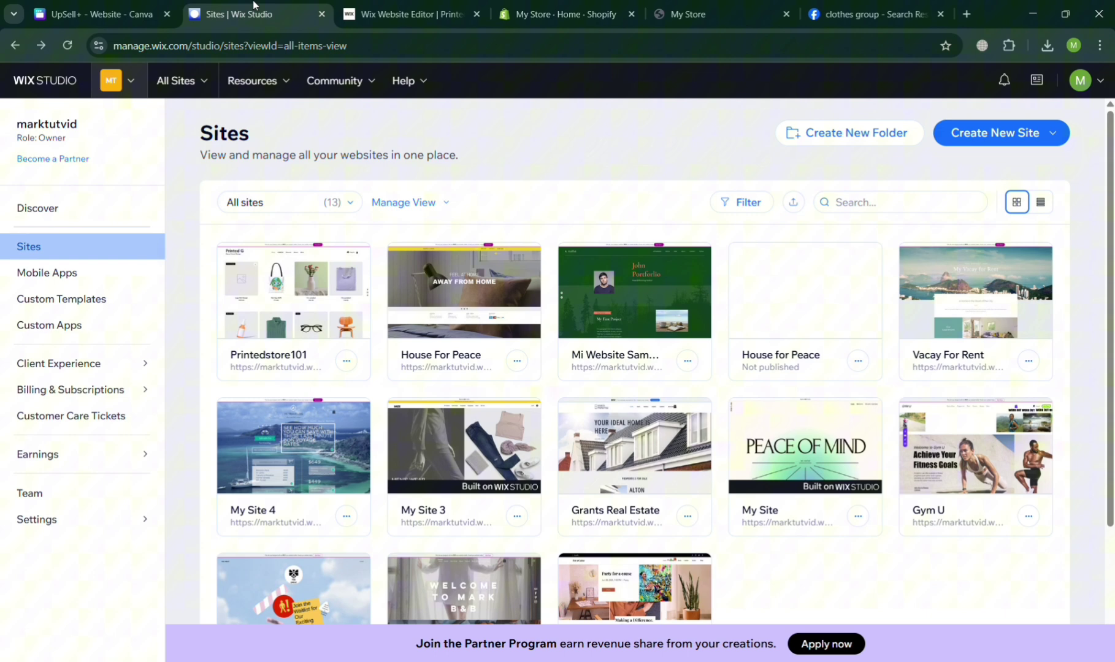
{"action": "mouse_move", "coordinate": [294, 296]}
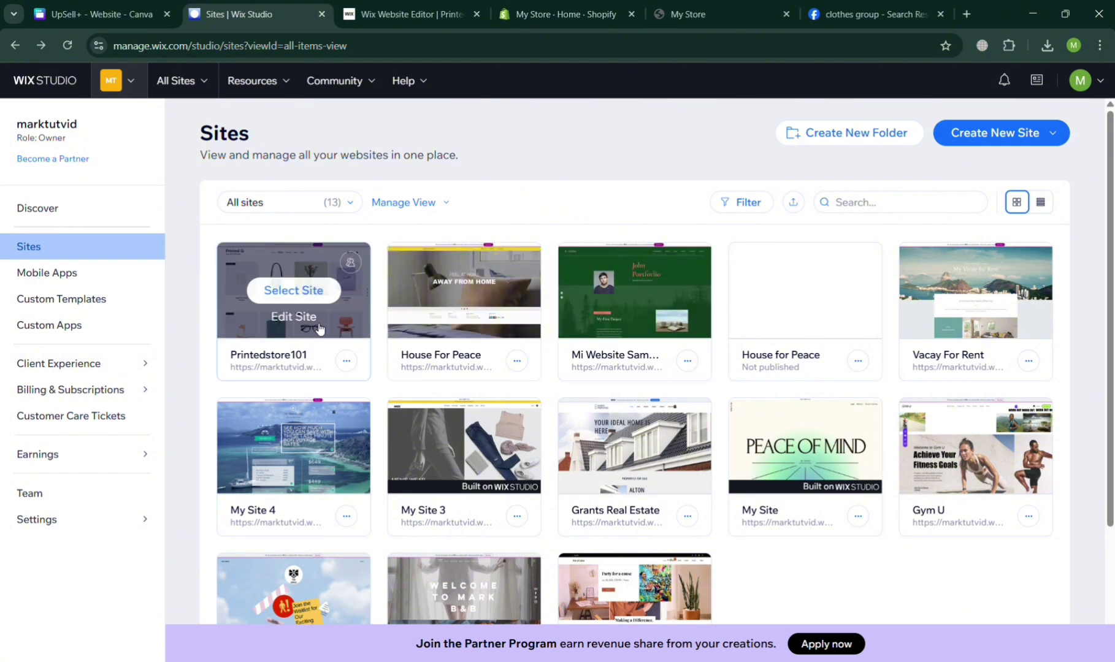
Edit the Printedstore101 site and open Manage Products from its shop product gallery.
{"action": "left_click", "coordinate": [401, 15]}
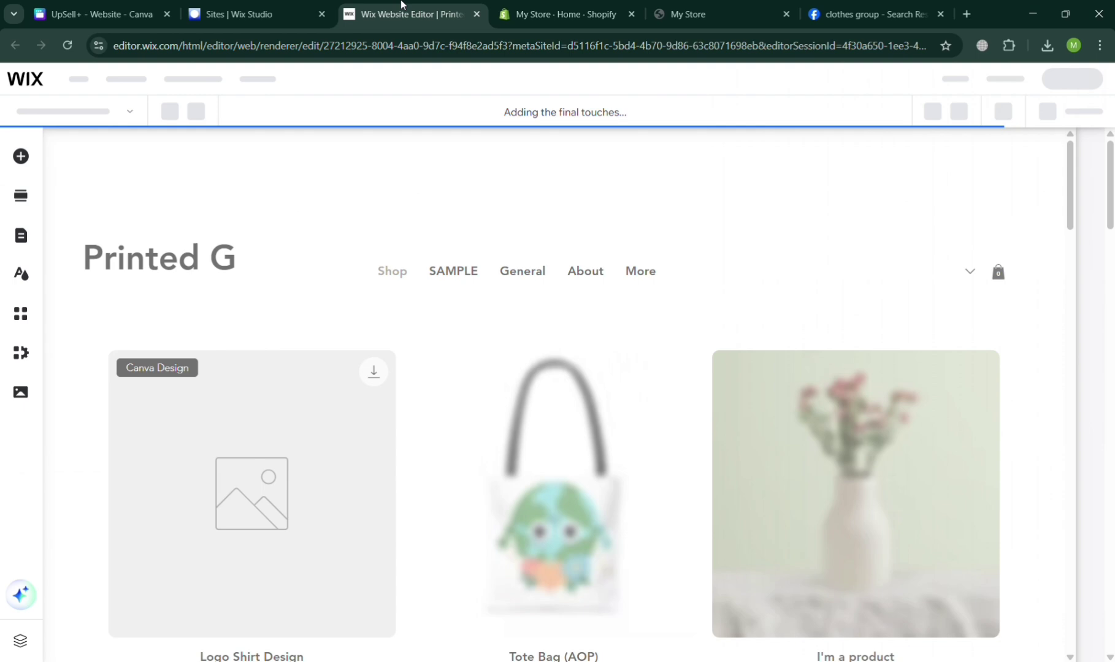
{"action": "scroll", "coordinate": [454, 516], "scroll_direction": "down", "scroll_amount": 3}
{"action": "scroll", "coordinate": [455, 515], "scroll_direction": "down", "scroll_amount": 4}
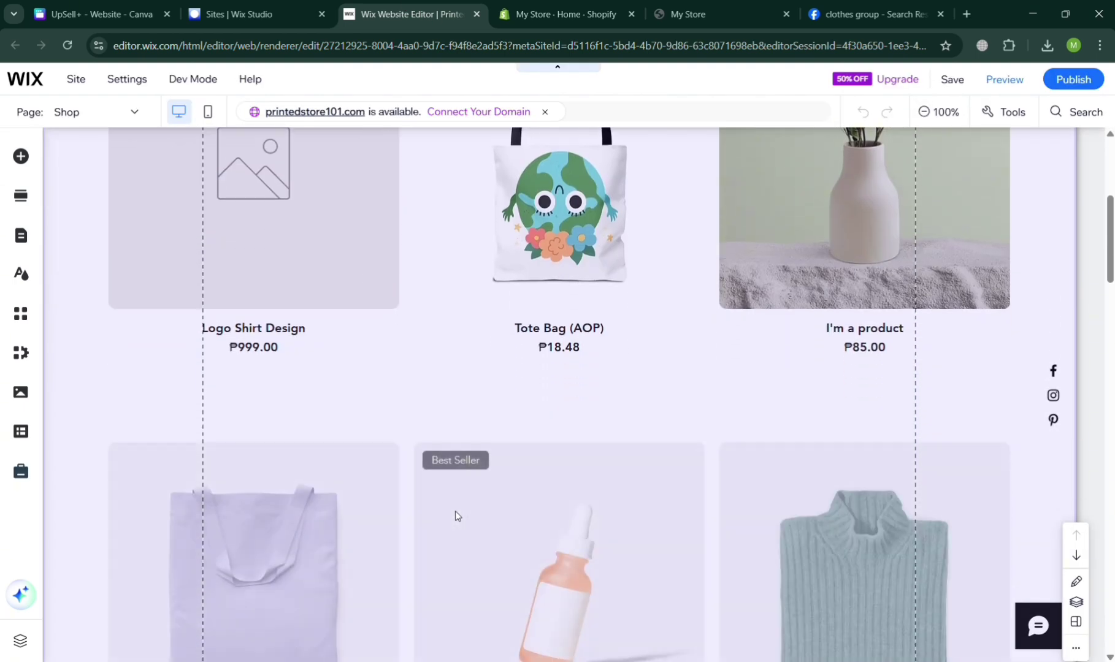
{"action": "scroll", "coordinate": [454, 515], "scroll_direction": "down", "scroll_amount": 3}
{"action": "scroll", "coordinate": [454, 516], "scroll_direction": "down", "scroll_amount": 1}
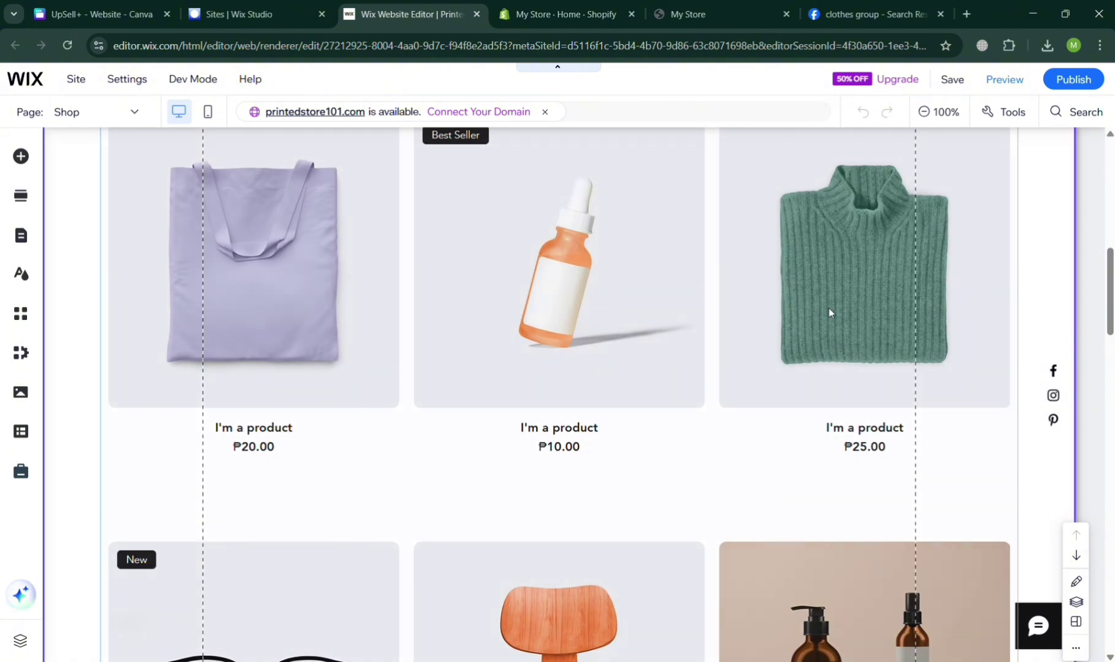
{"action": "left_click", "coordinate": [828, 307]}
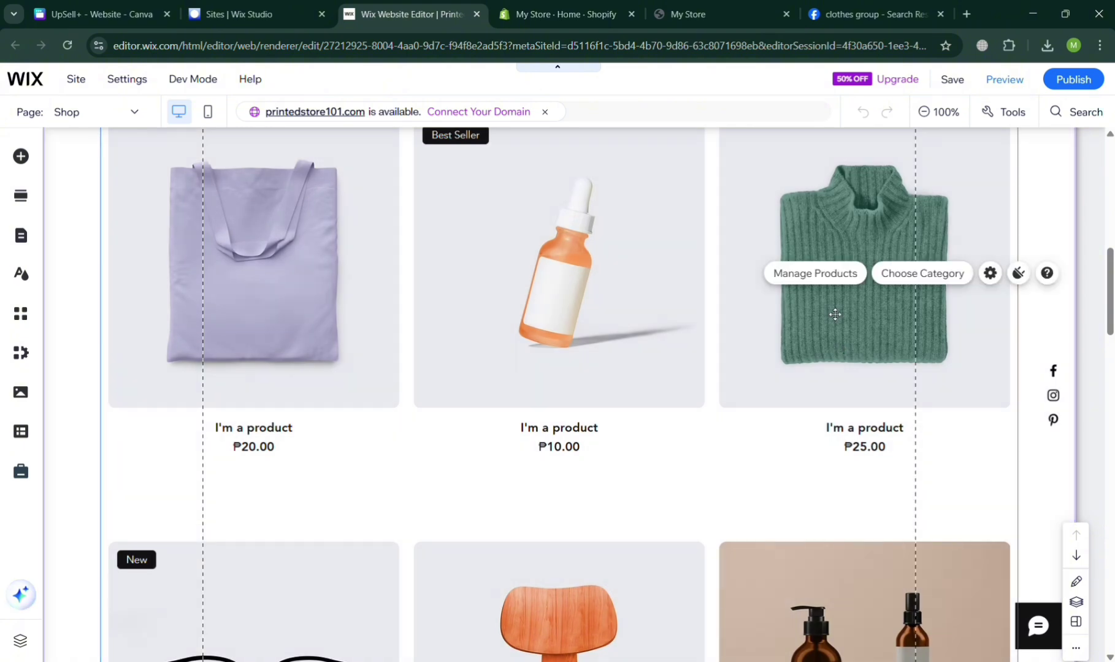
{"action": "left_click", "coordinate": [815, 273]}
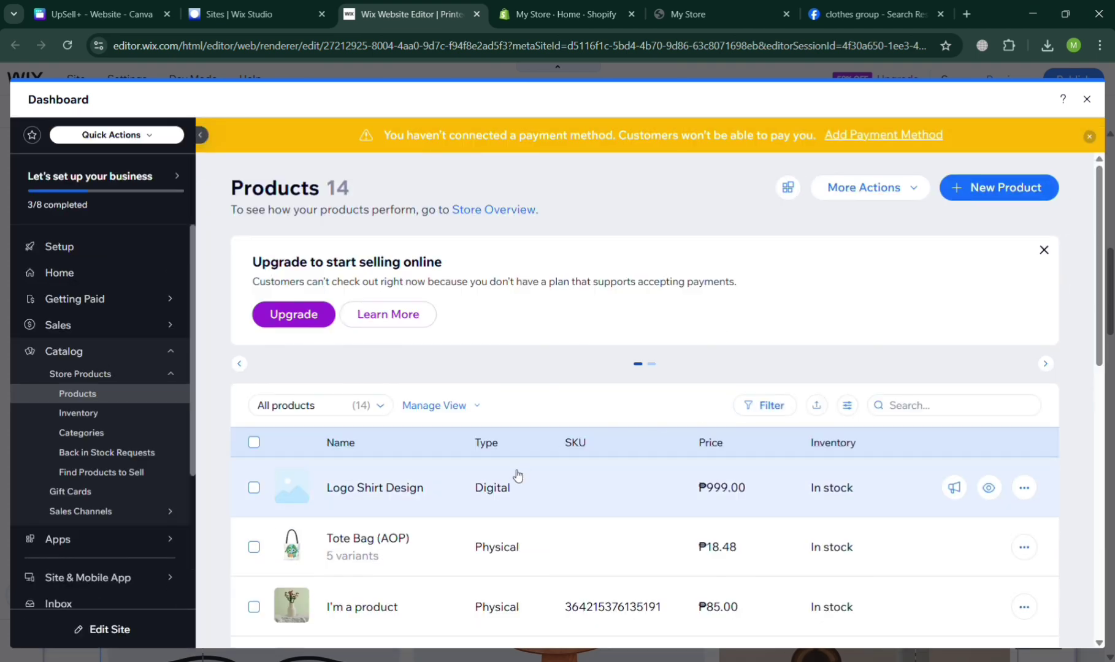
{"action": "scroll", "coordinate": [491, 510], "scroll_direction": "down", "scroll_amount": 3}
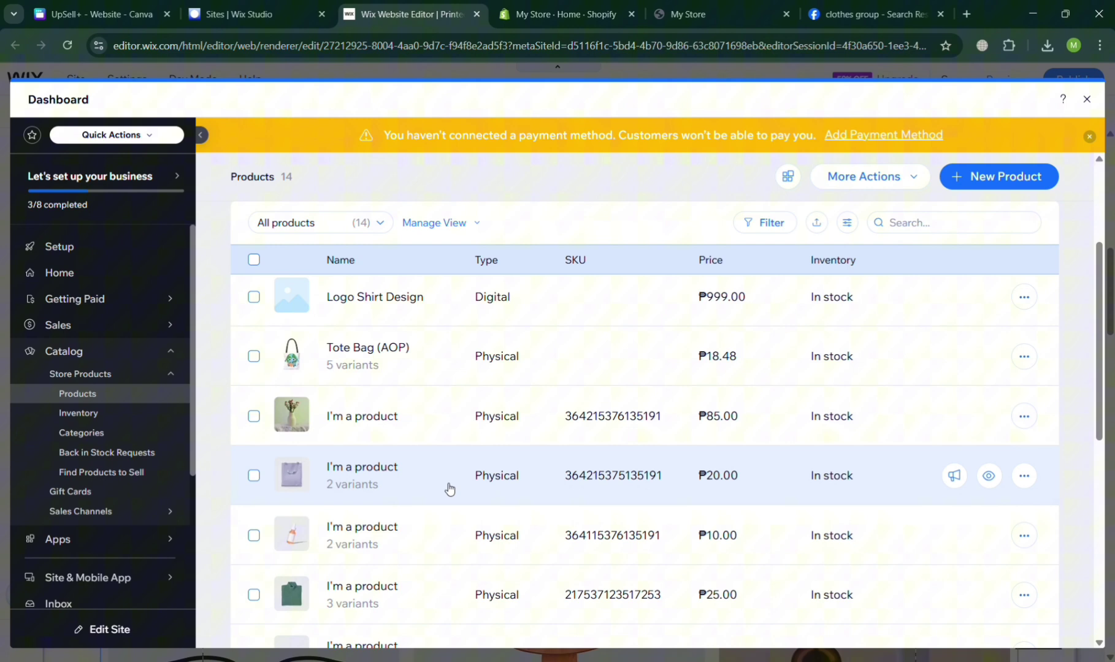
Open the green 'I'm a product' sweater with 3 variants for editing.
{"action": "left_click", "coordinate": [431, 585]}
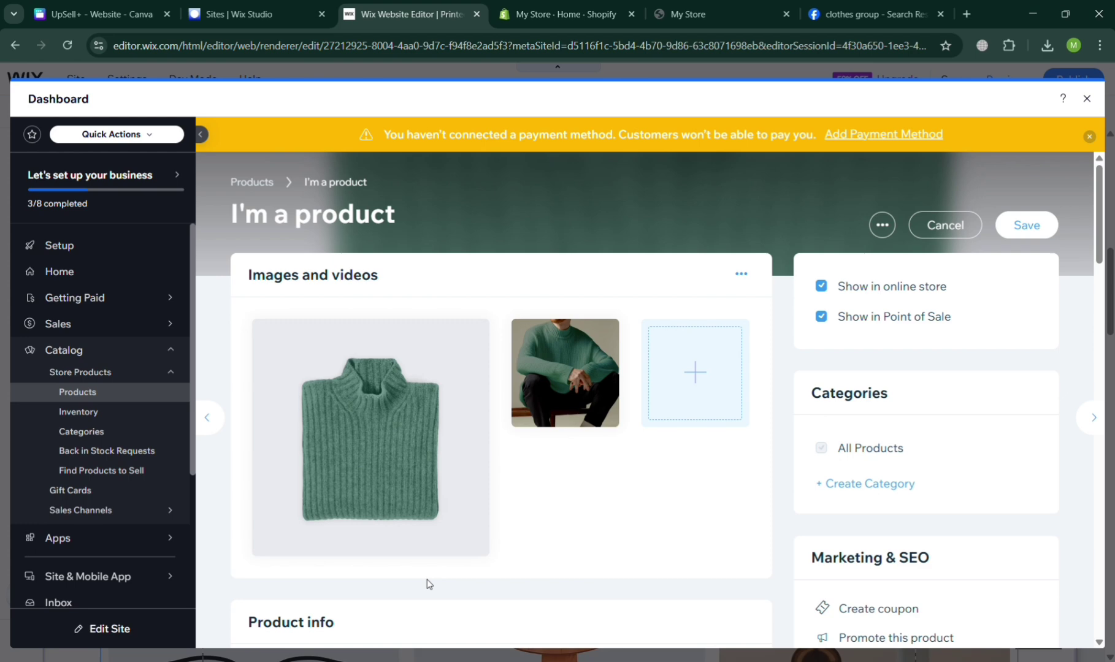
{"action": "scroll", "coordinate": [427, 582], "scroll_direction": "down", "scroll_amount": 3}
{"action": "scroll", "coordinate": [440, 538], "scroll_direction": "down", "scroll_amount": 3}
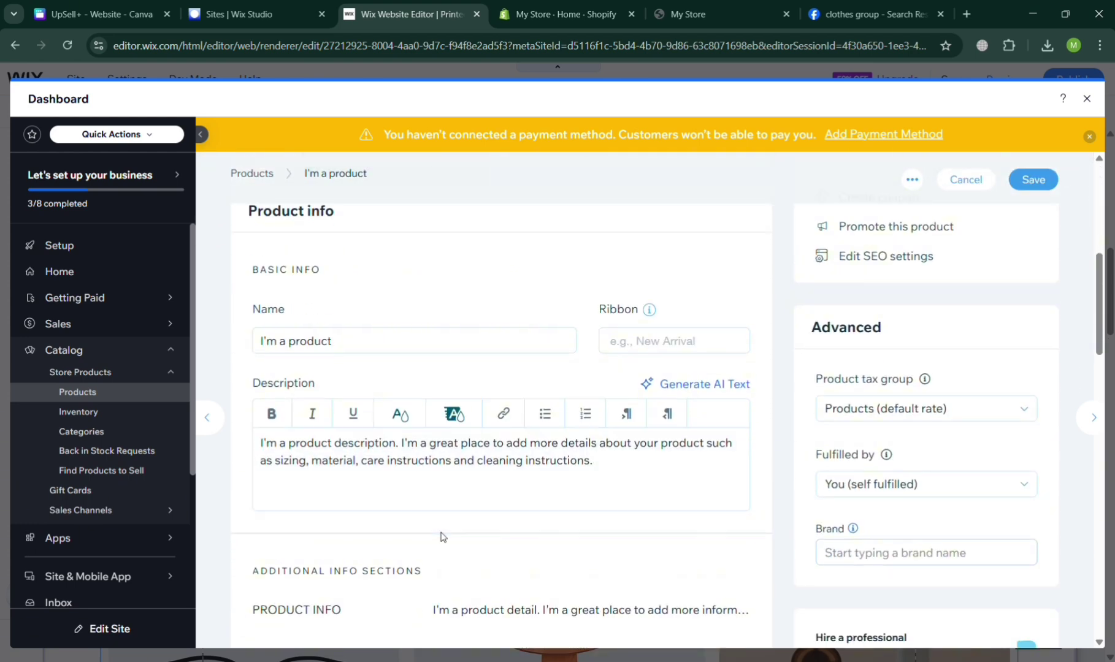
{"action": "scroll", "coordinate": [445, 538], "scroll_direction": "down", "scroll_amount": 2}
Append 'To order visit our website or click here' to the description and begin linking 'click here'.
{"action": "left_click", "coordinate": [627, 395]}
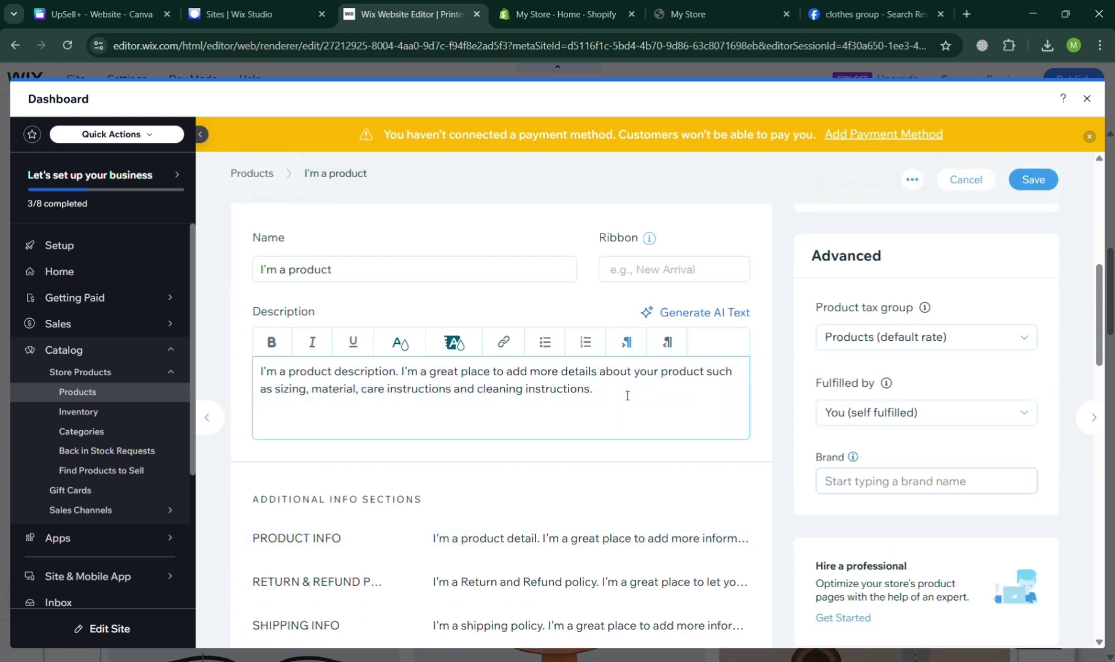
{"action": "type", "text": " To ord"}
{"action": "type", "text": "er"}
{"action": "key", "text": "BackSpace"}
{"action": "key", "text": "BackSpace"}
{"action": "type", "text": "visit our website or click"}
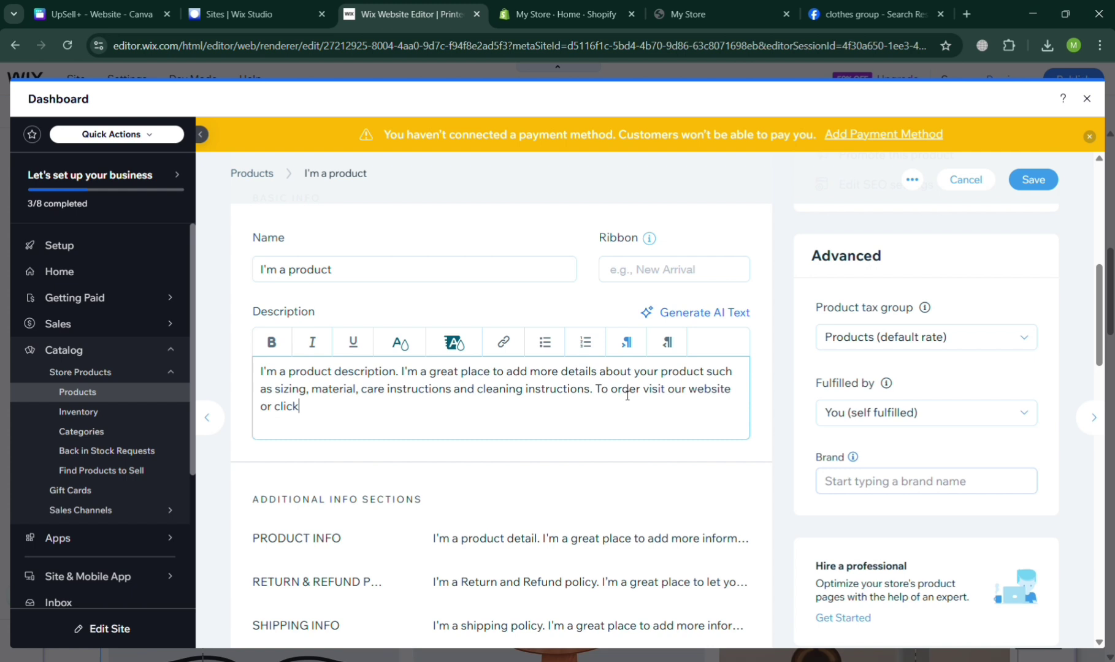
{"action": "type", "text": " here"}
{"action": "left_click_drag", "start_coordinate": [275, 406], "coordinate": [325, 406]}
{"action": "left_click", "coordinate": [505, 343]}
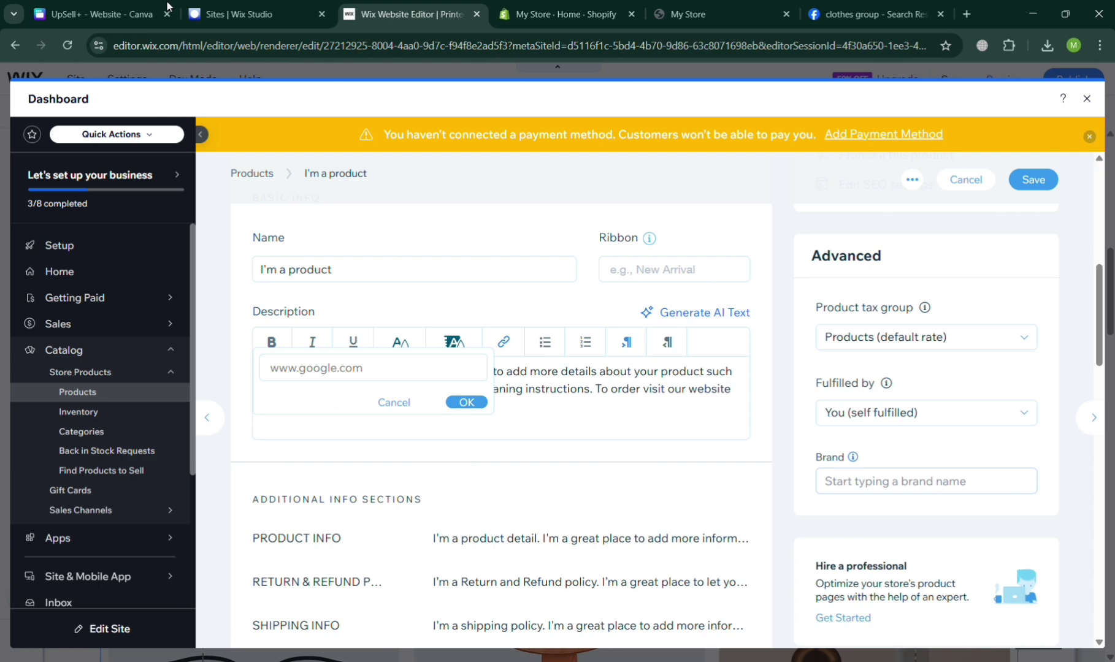
{"action": "left_click", "coordinate": [102, 14]}
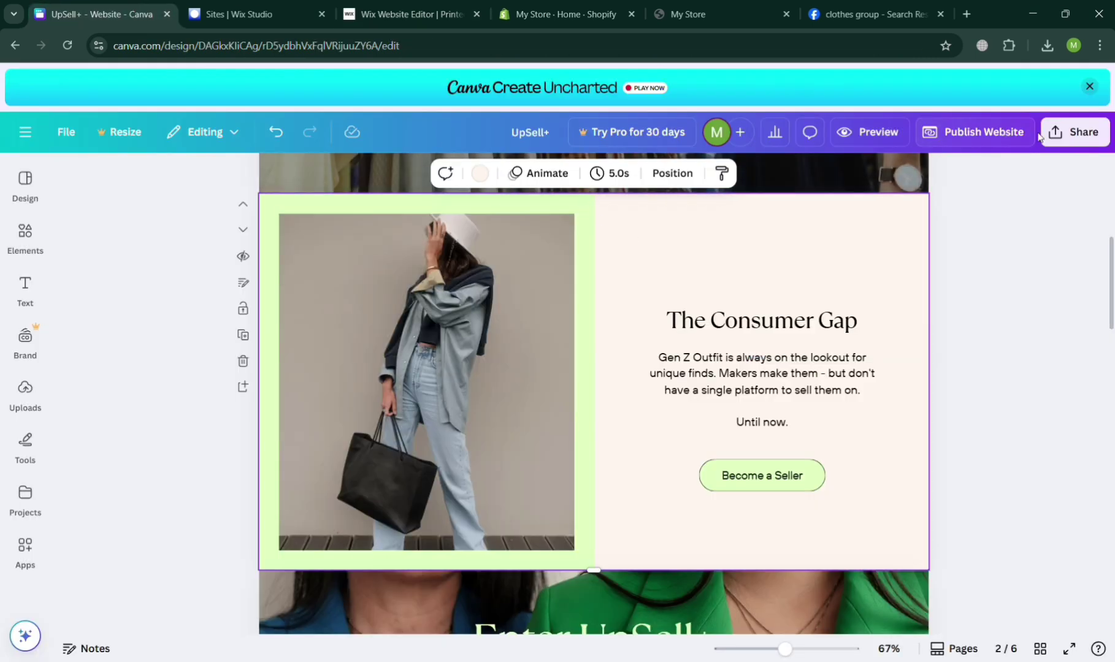
Publish the UpSell+ design at upsell123.my.canva.site and copy its live address.
{"action": "left_click", "coordinate": [1065, 131]}
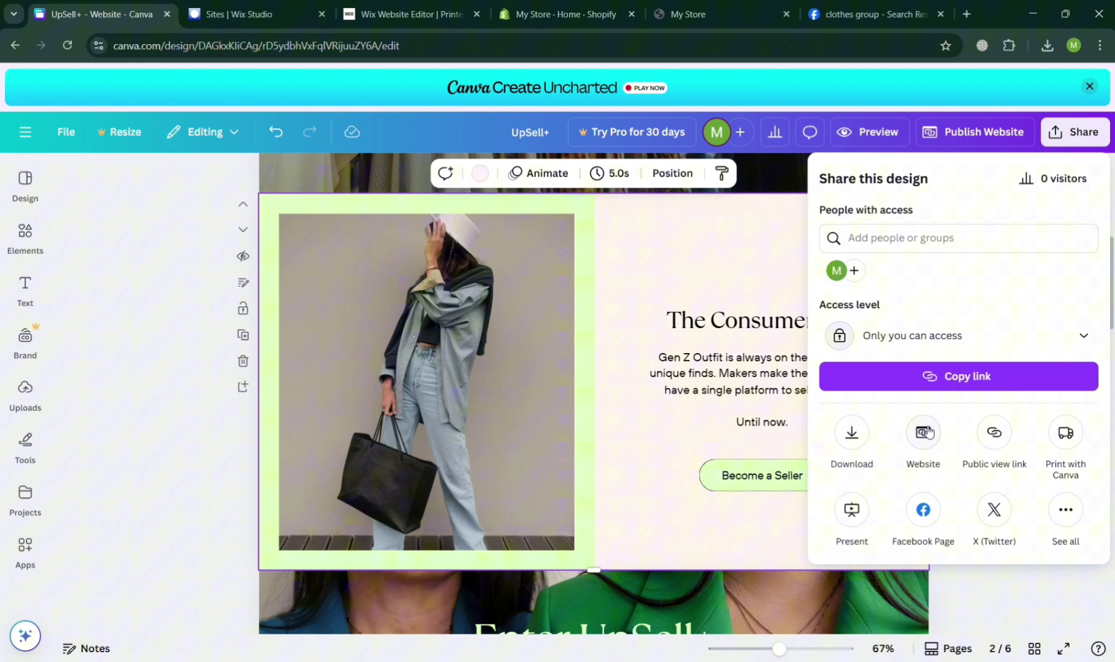
{"action": "left_click", "coordinate": [983, 132]}
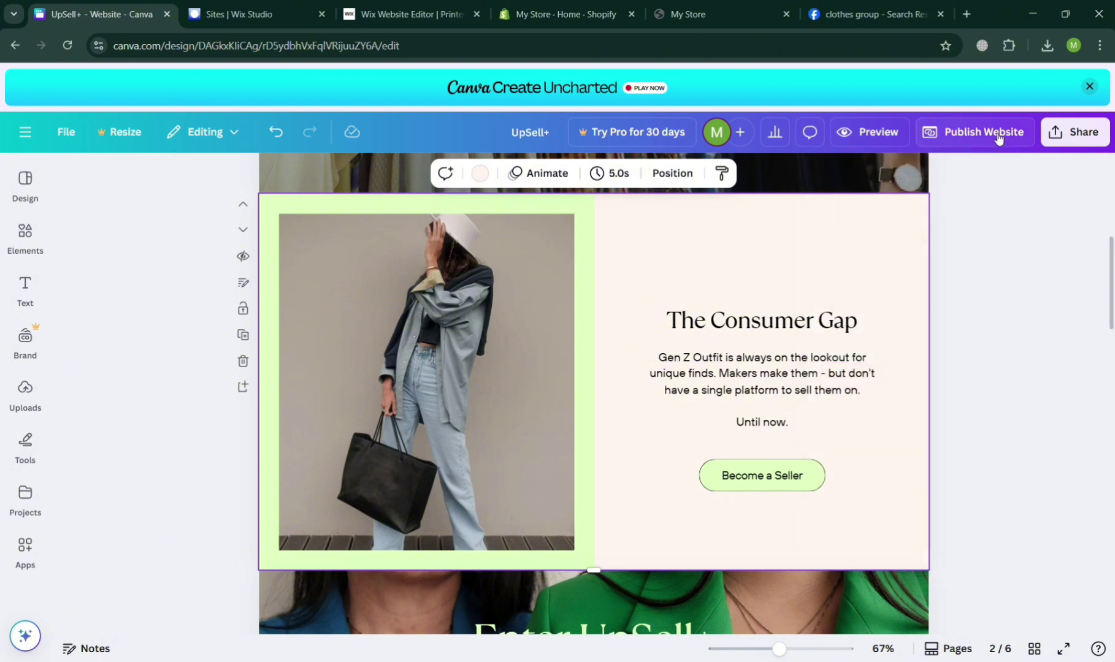
{"action": "left_click", "coordinate": [998, 137]}
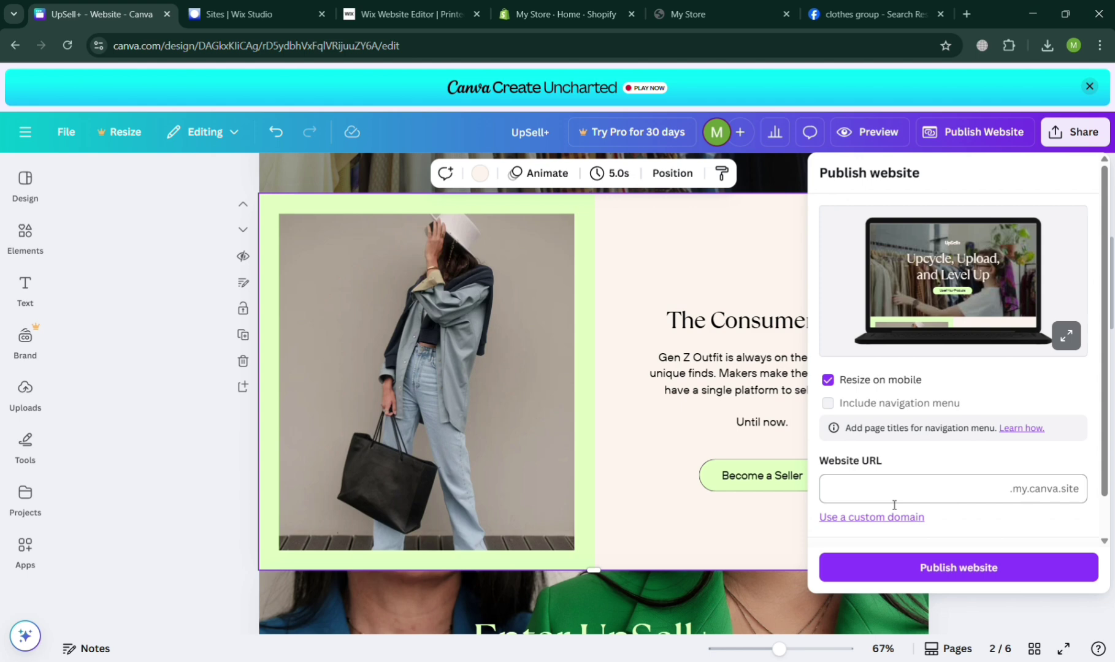
{"action": "left_click", "coordinate": [1005, 494]}
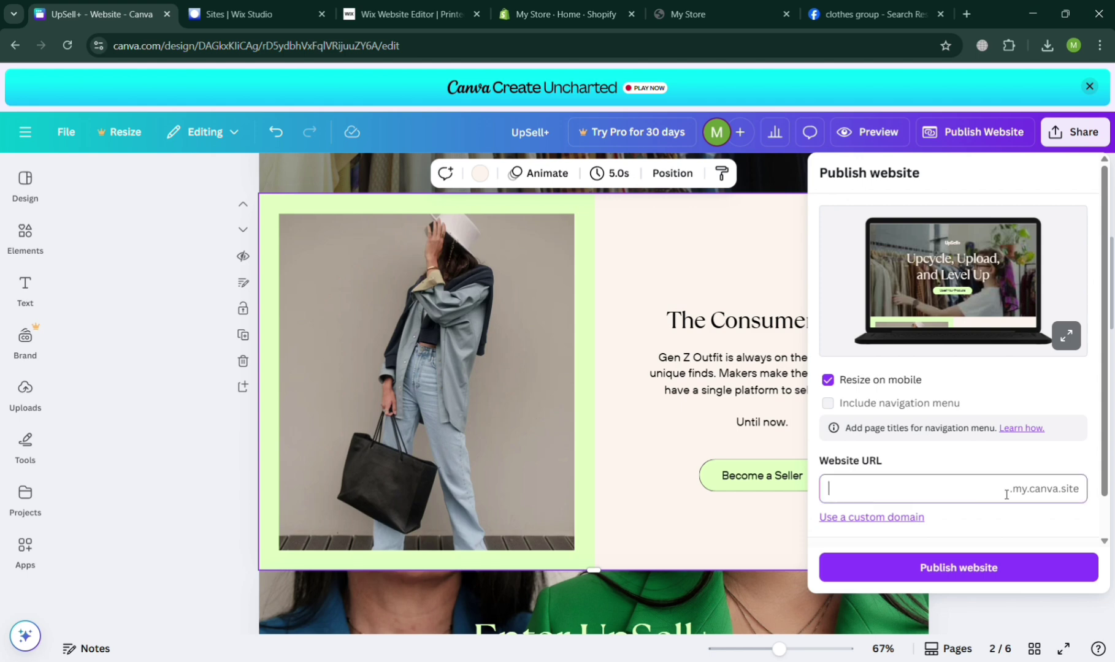
{"action": "type", "text": "upse"}
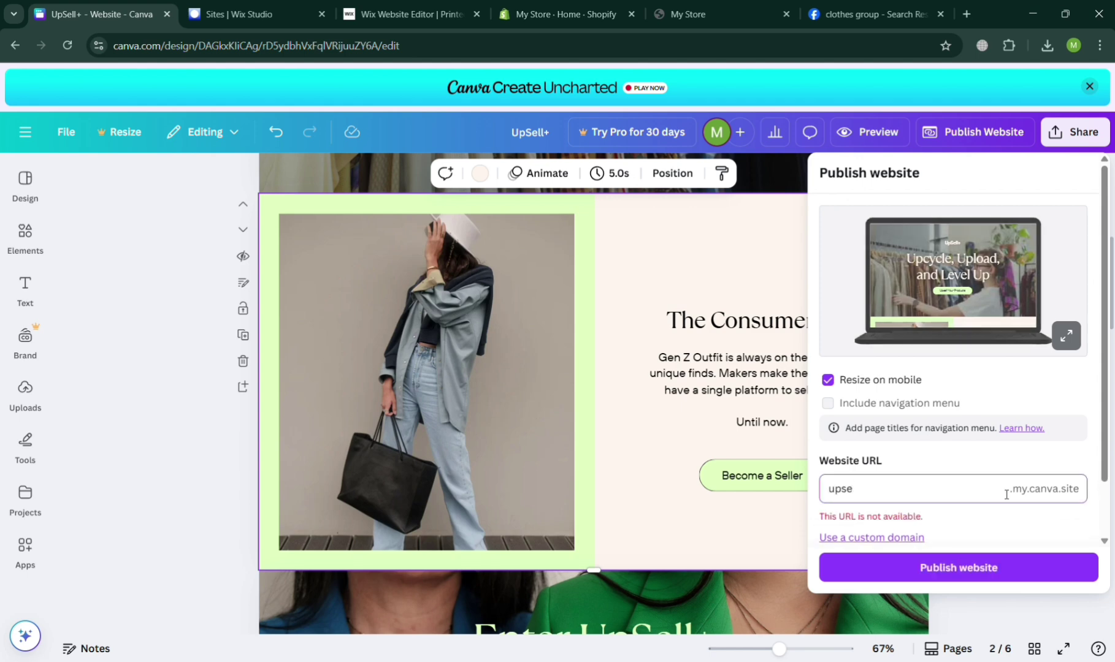
{"action": "type", "text": "ll"}
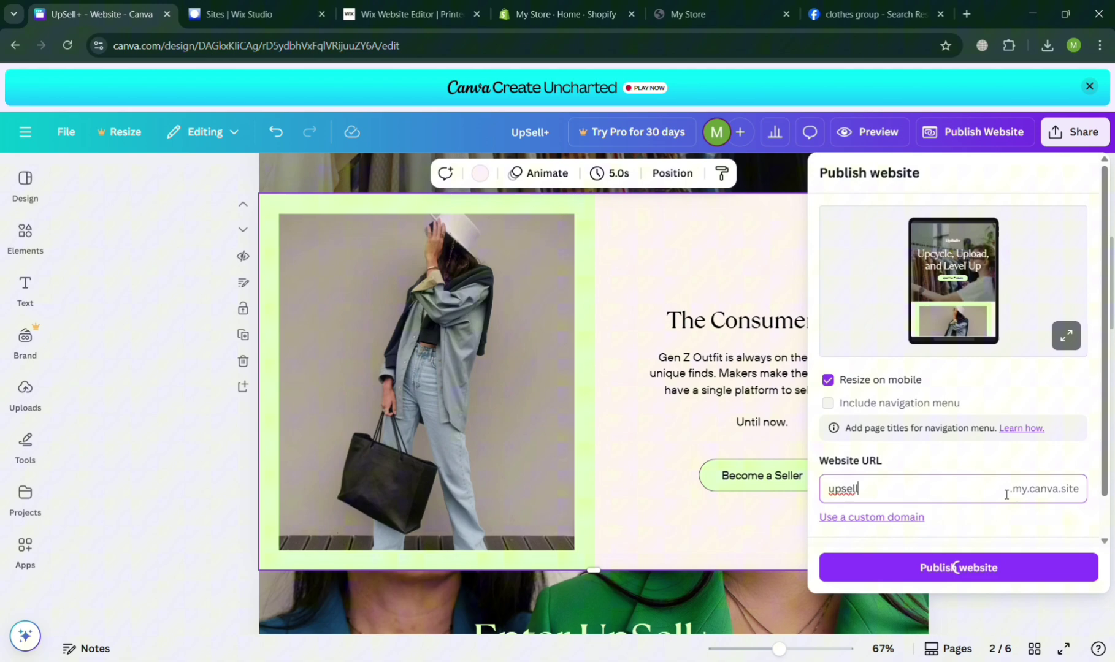
{"action": "type", "text": "1"}
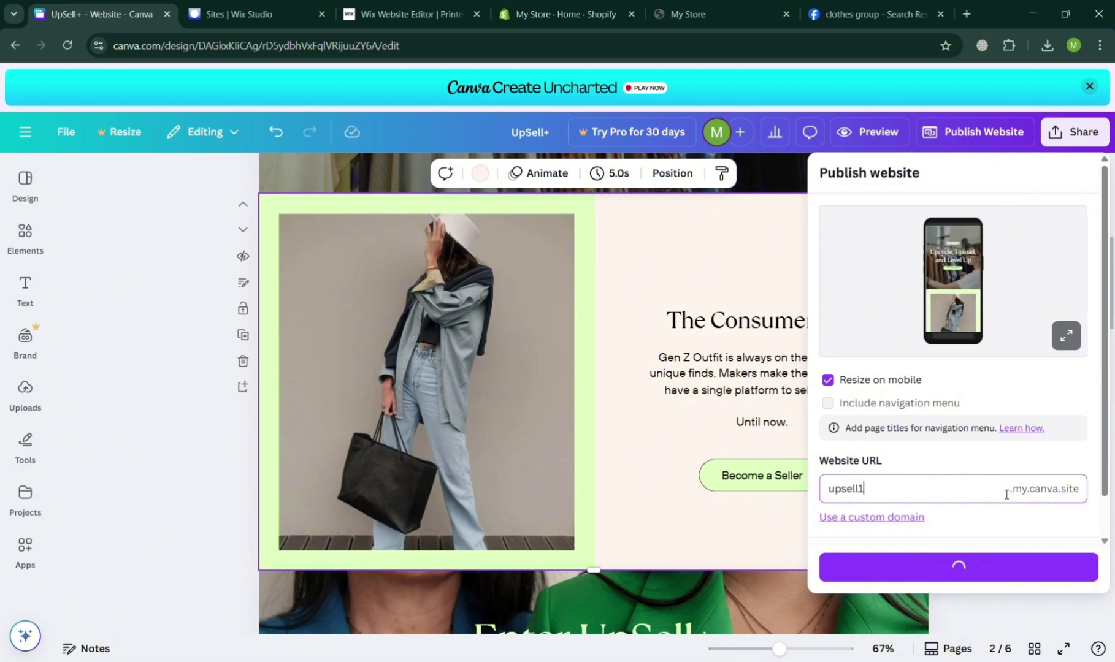
{"action": "type", "text": "23"}
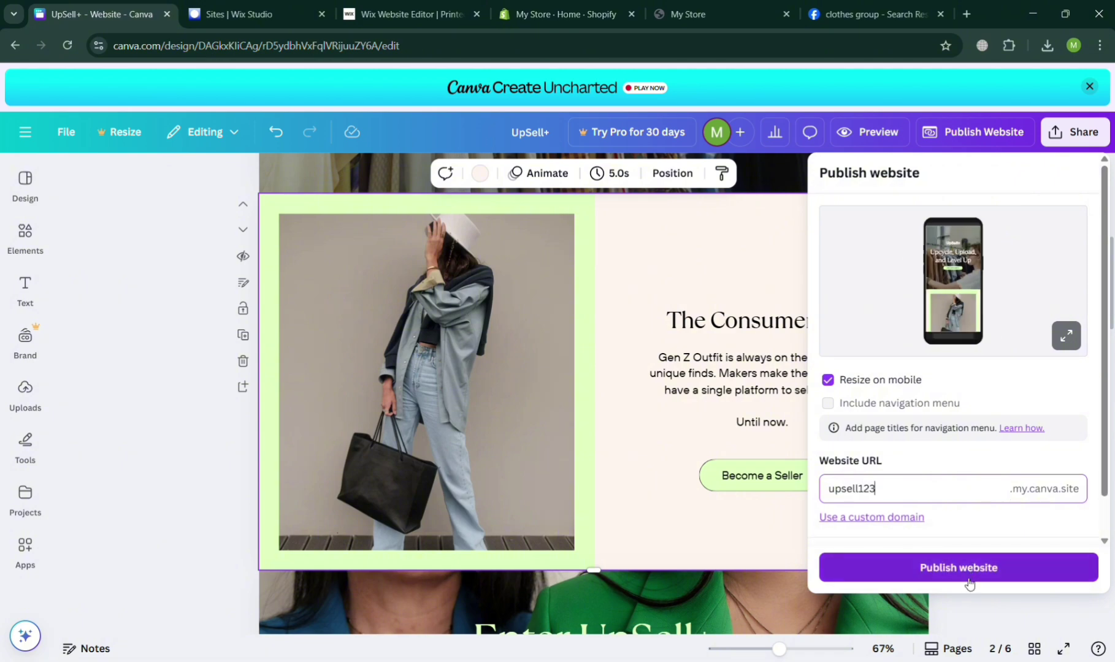
{"action": "left_click", "coordinate": [969, 568]}
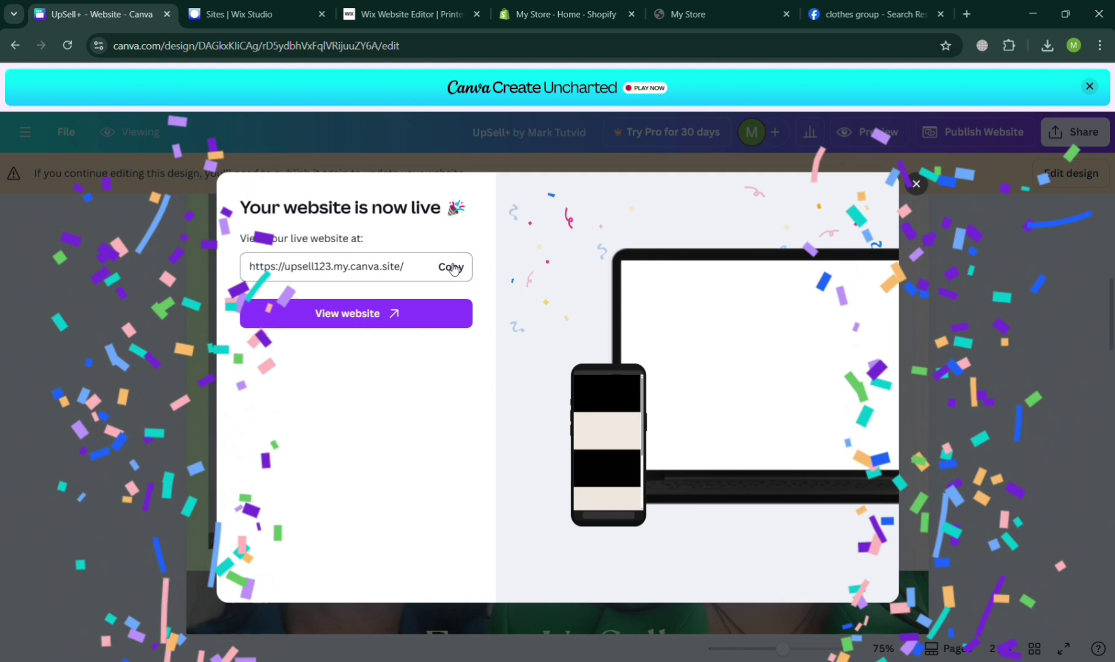
{"action": "left_click", "coordinate": [450, 267]}
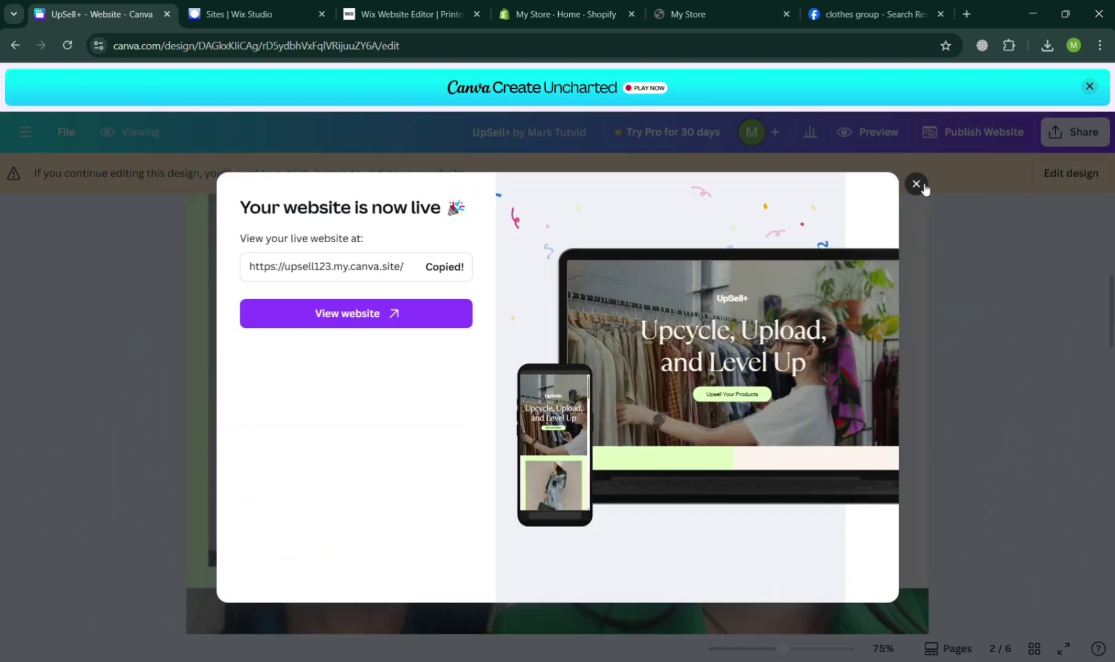
{"action": "left_click", "coordinate": [916, 184]}
{"action": "left_click", "coordinate": [404, 13]}
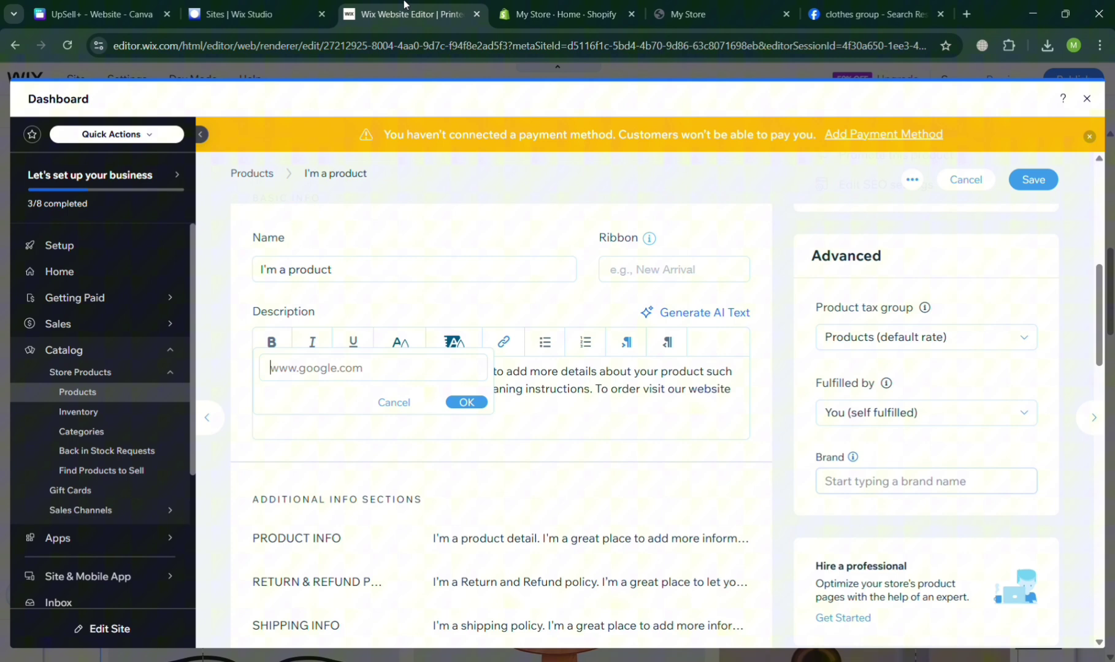
{"action": "key", "text": "ctrl+v"}
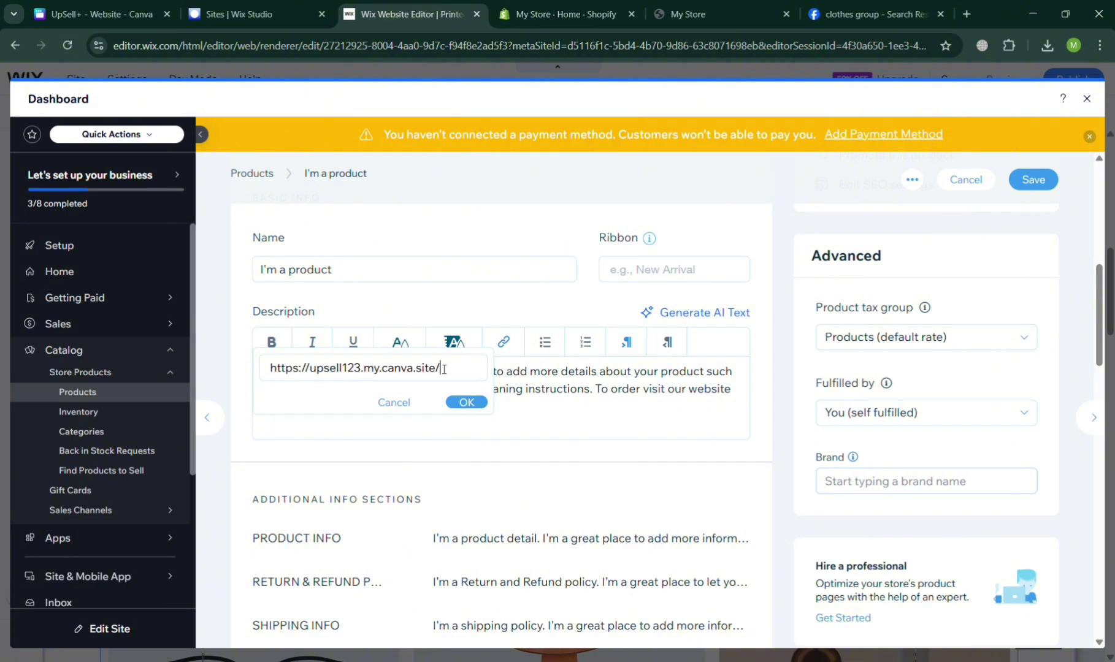
{"action": "left_click", "coordinate": [466, 401]}
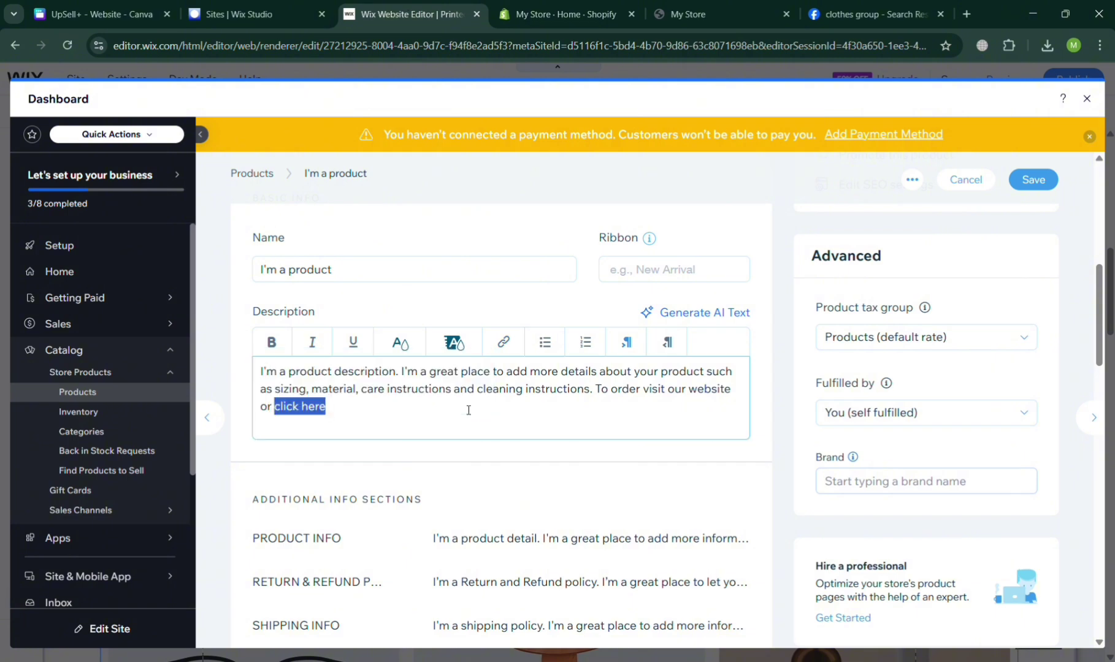
{"action": "left_click", "coordinate": [467, 410]}
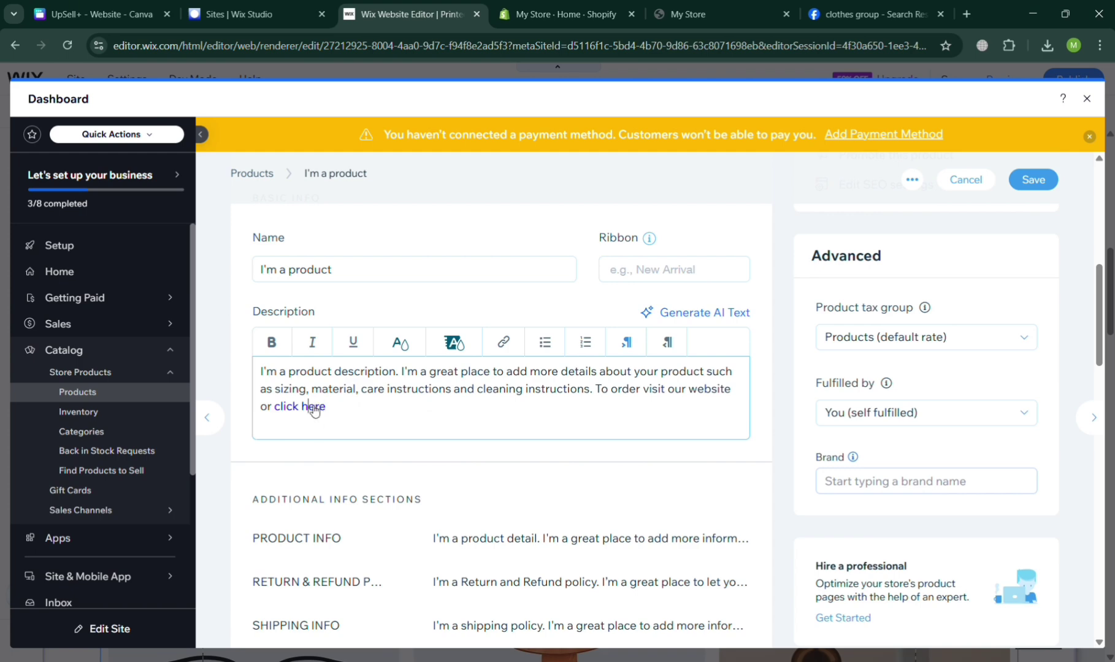
Move between Canva, Wix and Shopify tabs, selecting 'UpSell+', ending on Shopify admin home.
{"action": "left_click", "coordinate": [90, 14]}
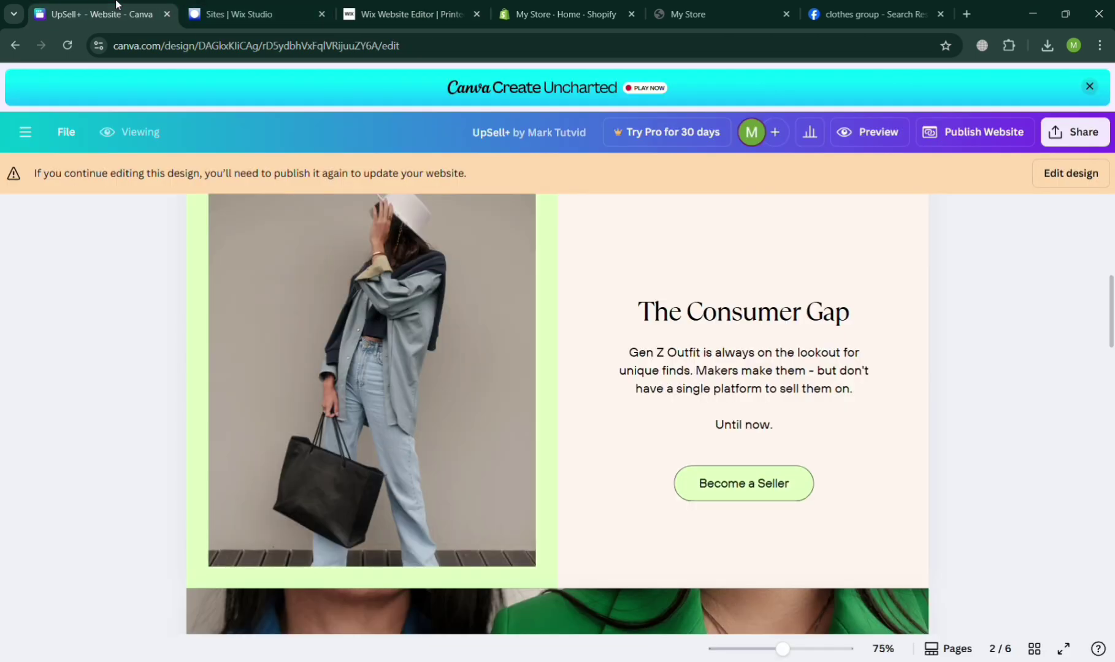
{"action": "scroll", "coordinate": [564, 378], "scroll_direction": "down", "scroll_amount": 3}
{"action": "scroll", "coordinate": [564, 379], "scroll_direction": "up", "scroll_amount": 2}
{"action": "scroll", "coordinate": [565, 378], "scroll_direction": "up", "scroll_amount": 5}
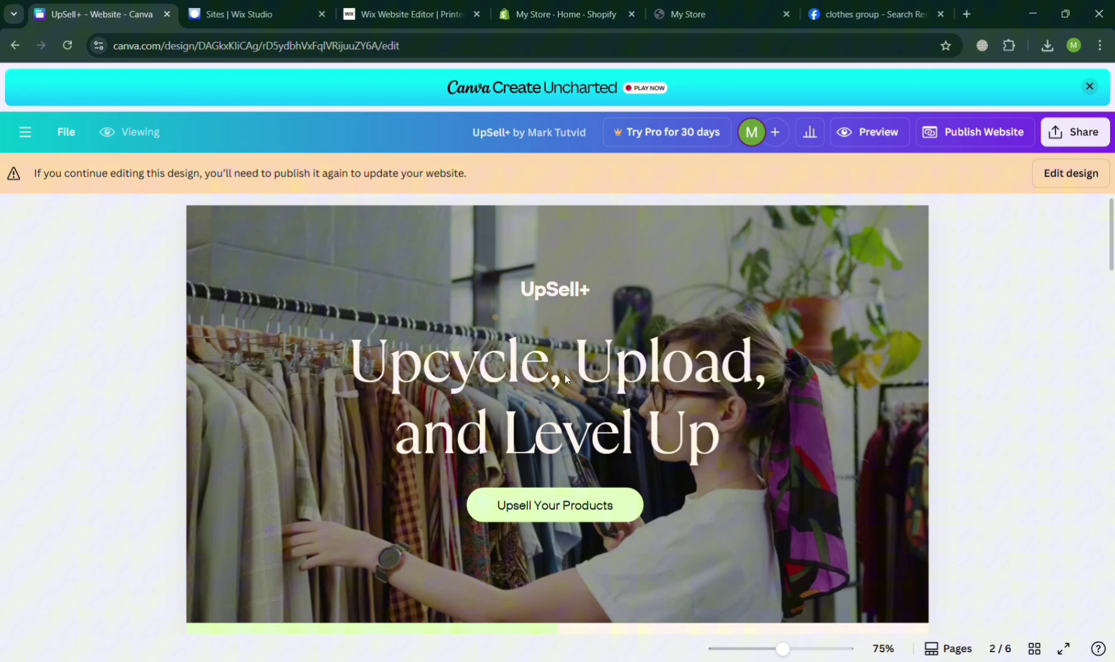
{"action": "scroll", "coordinate": [564, 378], "scroll_direction": "down", "scroll_amount": 2}
{"action": "scroll", "coordinate": [564, 379], "scroll_direction": "up", "scroll_amount": 3}
{"action": "scroll", "coordinate": [564, 379], "scroll_direction": "up", "scroll_amount": 2}
{"action": "left_click", "coordinate": [239, 14]}
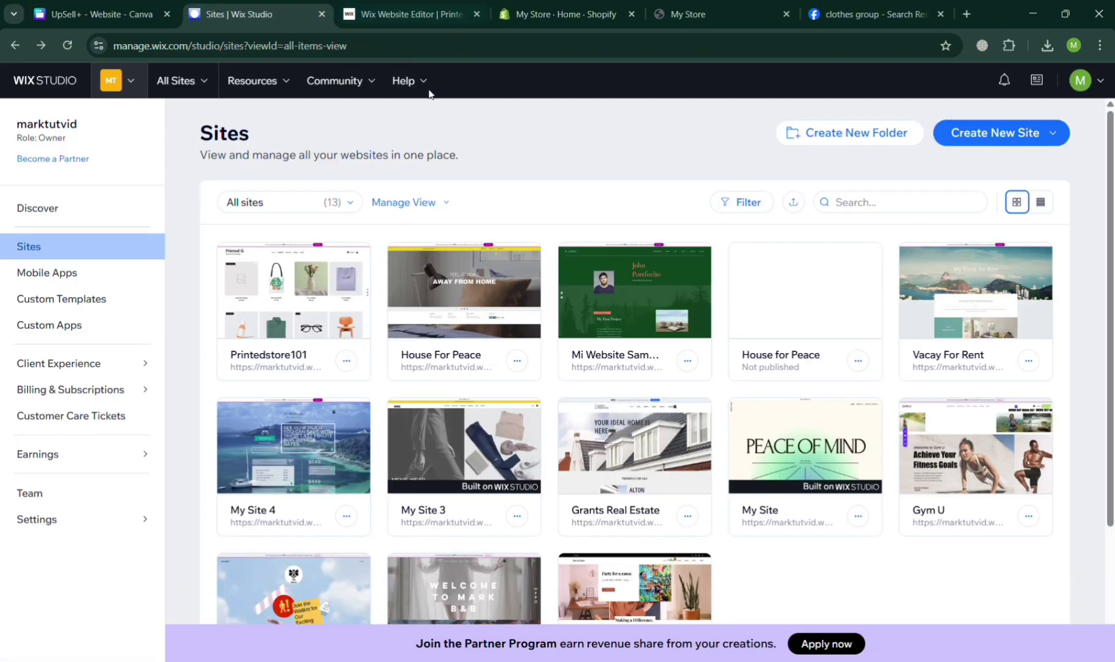
{"action": "left_click", "coordinate": [100, 14]}
{"action": "scroll", "coordinate": [402, 364], "scroll_direction": "down", "scroll_amount": 5}
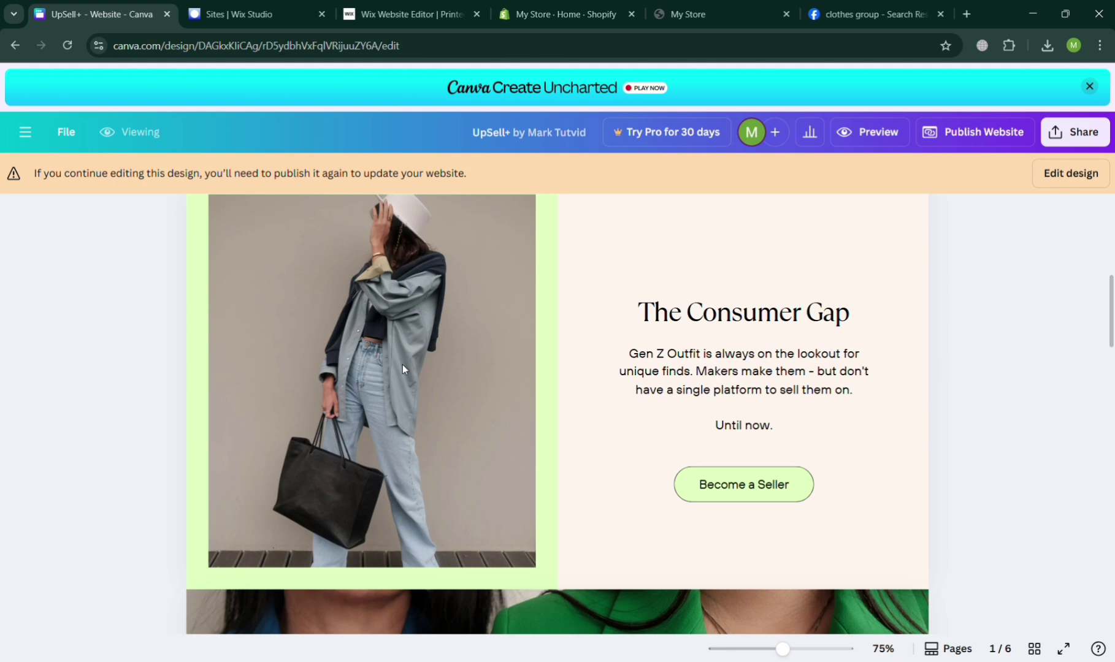
{"action": "scroll", "coordinate": [402, 364], "scroll_direction": "down", "scroll_amount": 5}
{"action": "scroll", "coordinate": [402, 365], "scroll_direction": "down", "scroll_amount": 2}
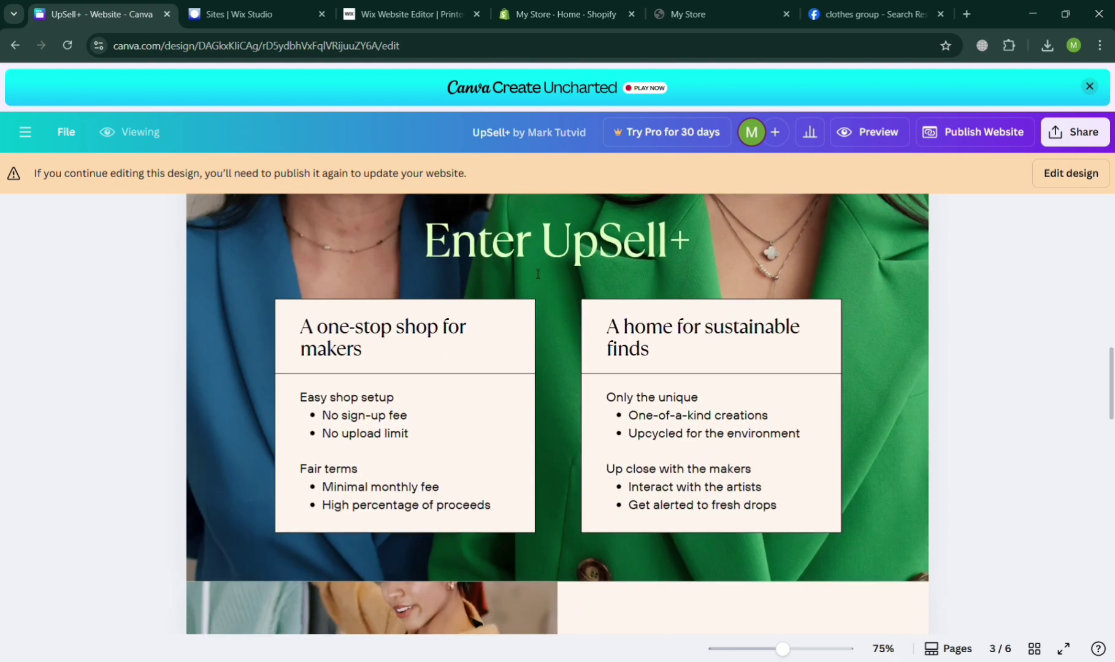
{"action": "left_click_drag", "start_coordinate": [540, 241], "coordinate": [686, 242]}
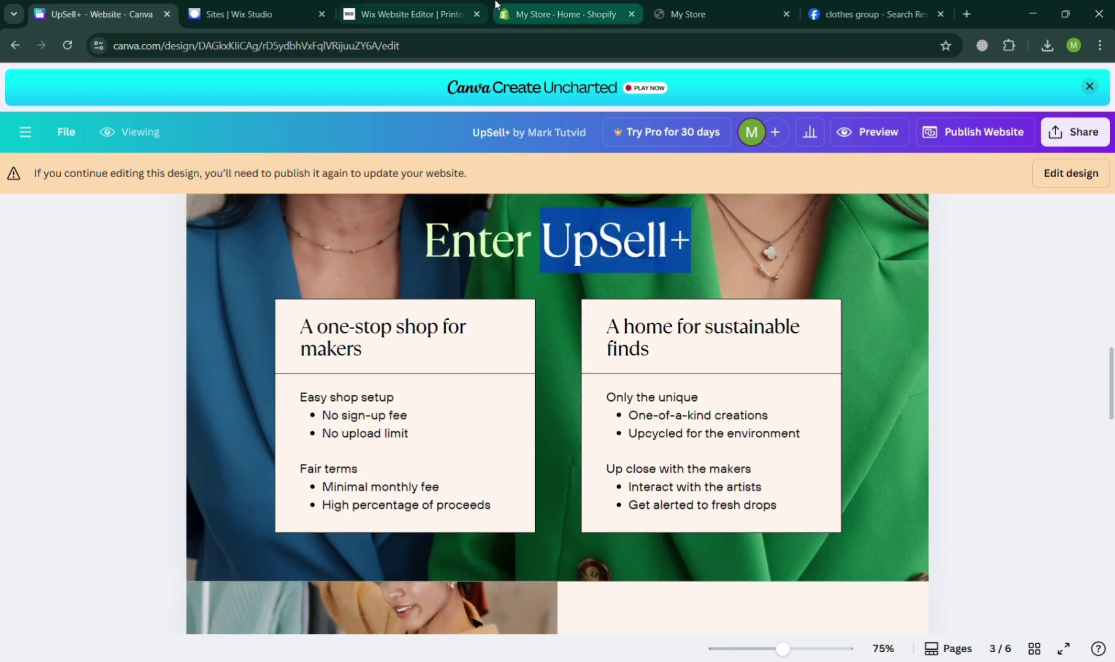
{"action": "left_click", "coordinate": [562, 14]}
{"action": "left_click", "coordinate": [409, 14]}
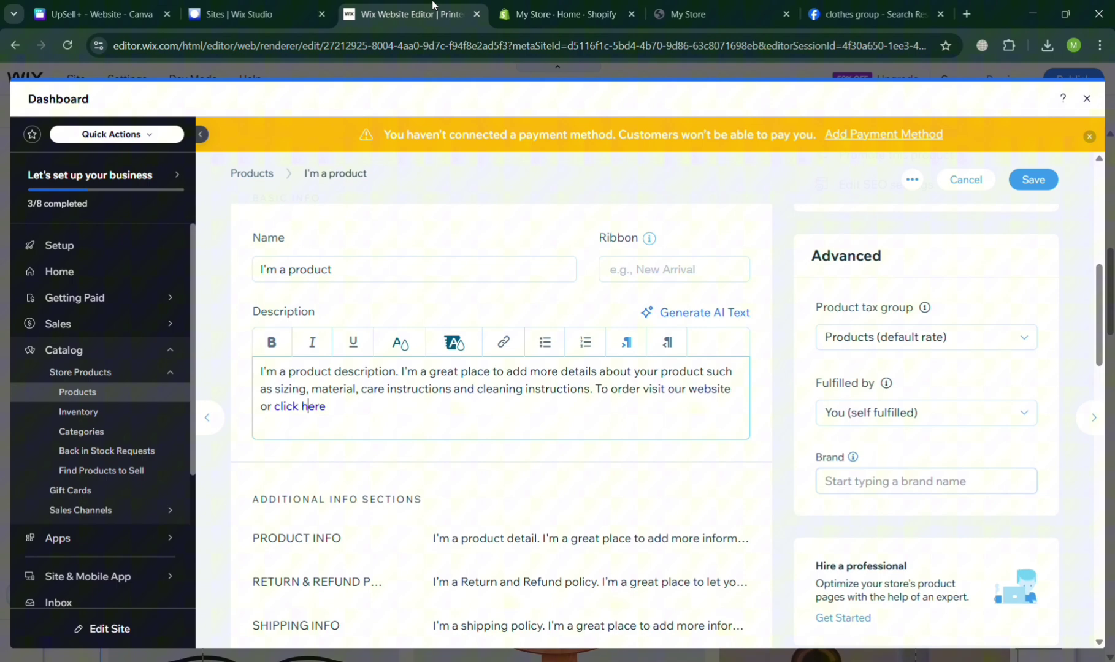
{"action": "scroll", "coordinate": [596, 394], "scroll_direction": "down", "scroll_amount": 4}
{"action": "scroll", "coordinate": [595, 393], "scroll_direction": "up", "scroll_amount": 3}
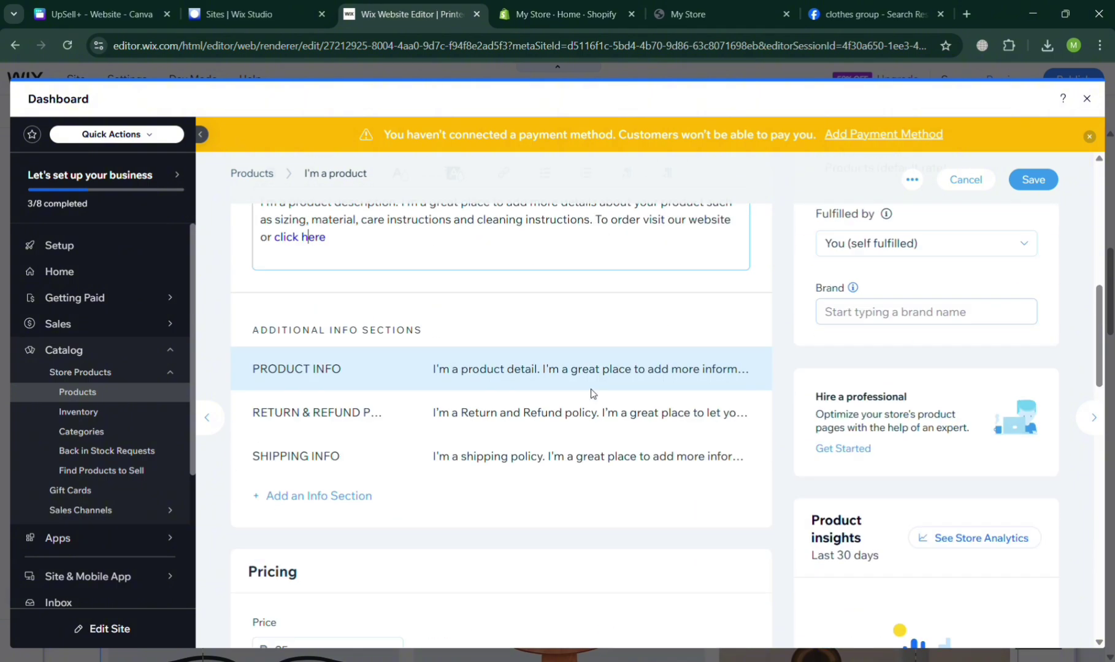
{"action": "scroll", "coordinate": [595, 393], "scroll_direction": "up", "scroll_amount": 8}
{"action": "left_click", "coordinate": [518, 4]}
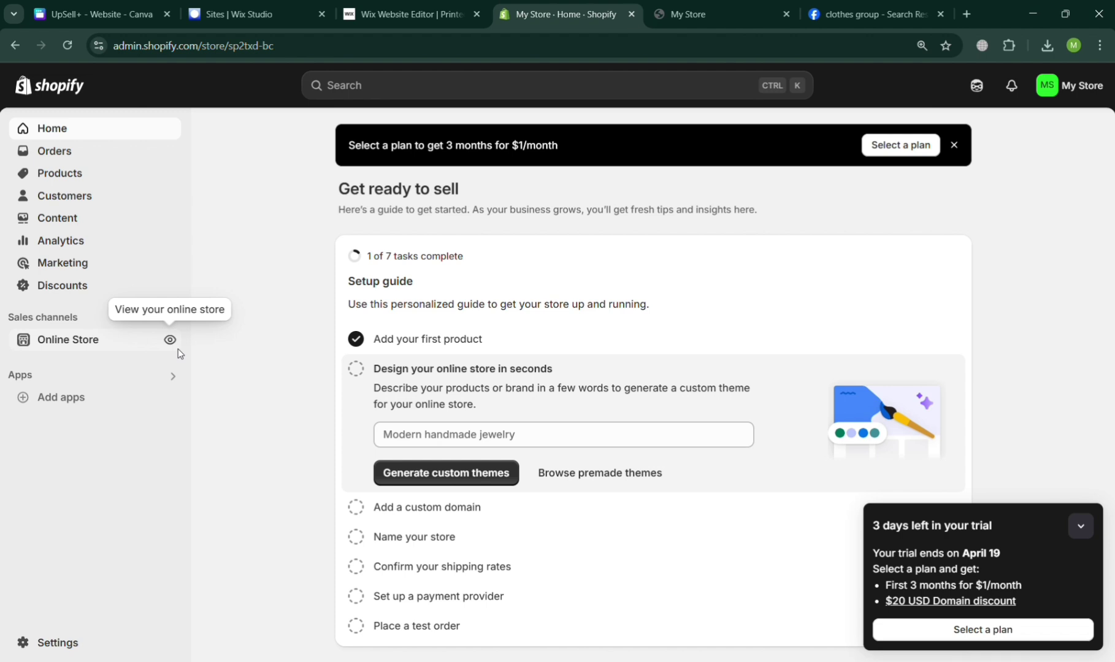
View the Red Round Neck Shirt on the storefront, then open it from admin Products.
{"action": "left_click", "coordinate": [722, 4]}
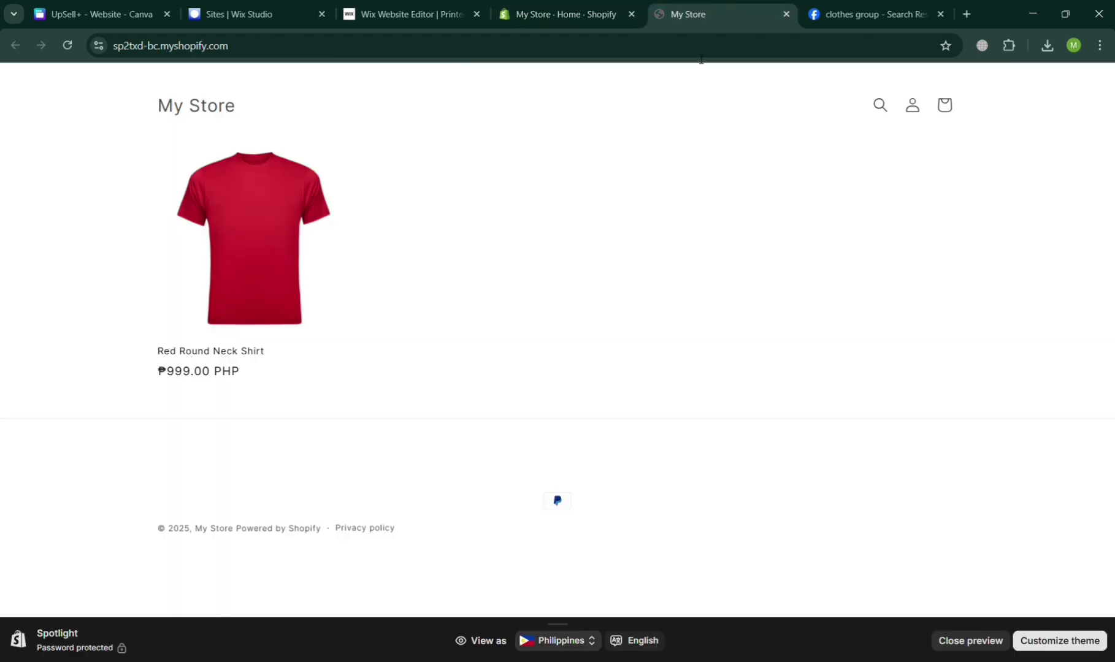
{"action": "left_click", "coordinate": [271, 242]}
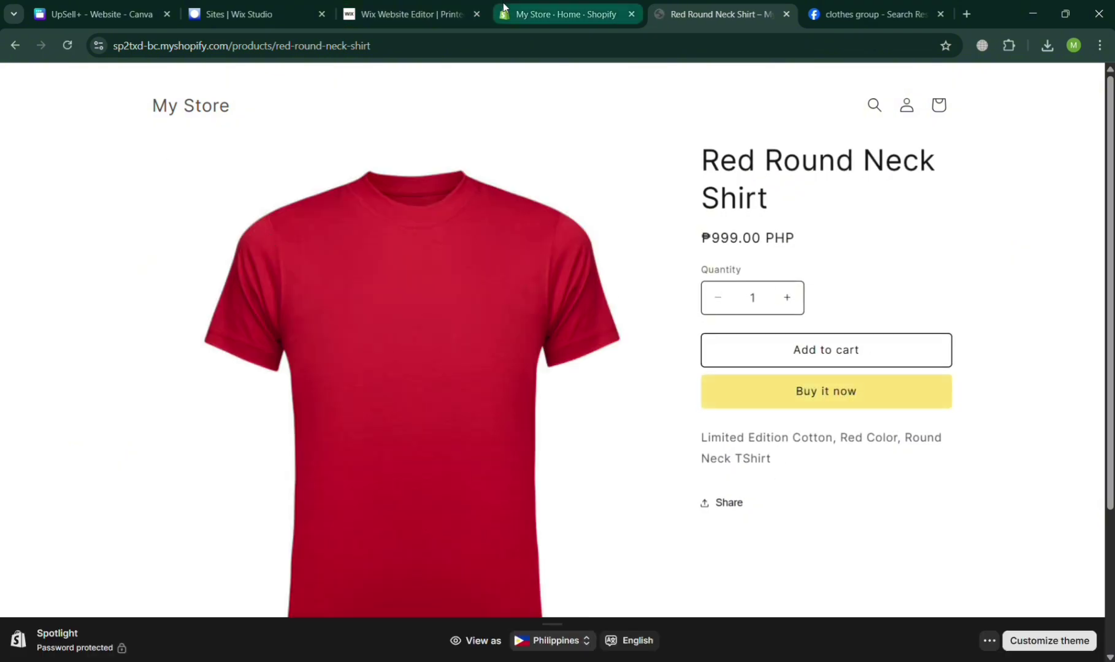
{"action": "left_click", "coordinate": [557, 15]}
{"action": "left_click", "coordinate": [59, 173]}
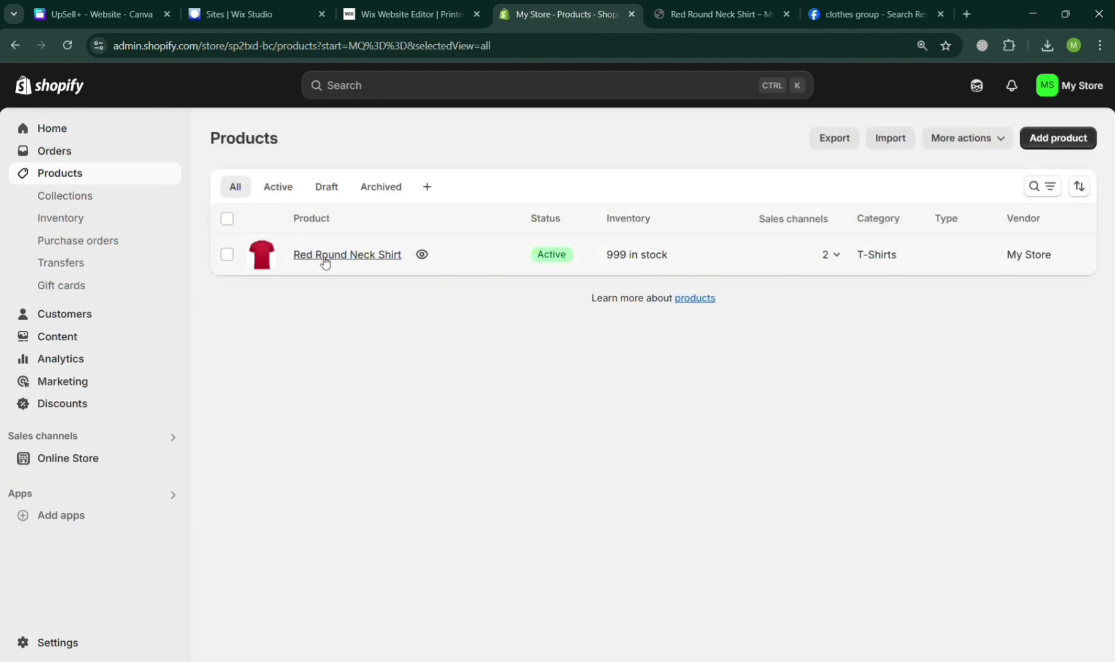
{"action": "left_click", "coordinate": [335, 255]}
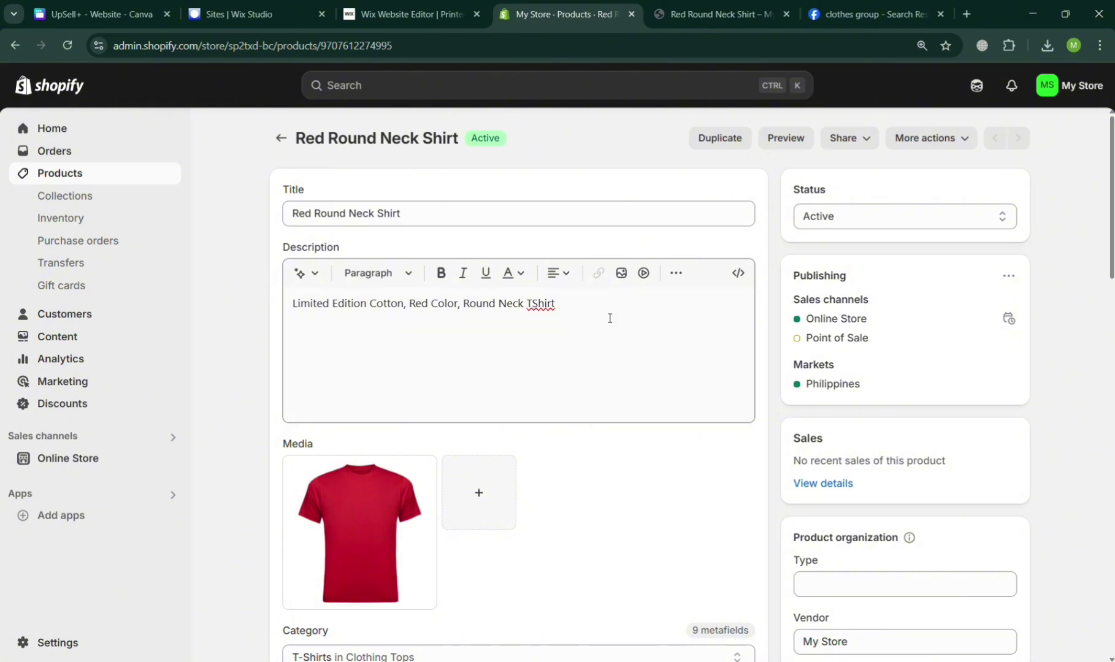
Append 'For discount, visit our website Upsell123 or just click here' and begin linking 'click here'.
{"action": "left_click", "coordinate": [605, 315]}
{"action": "type", "text": "For discount, vi"}
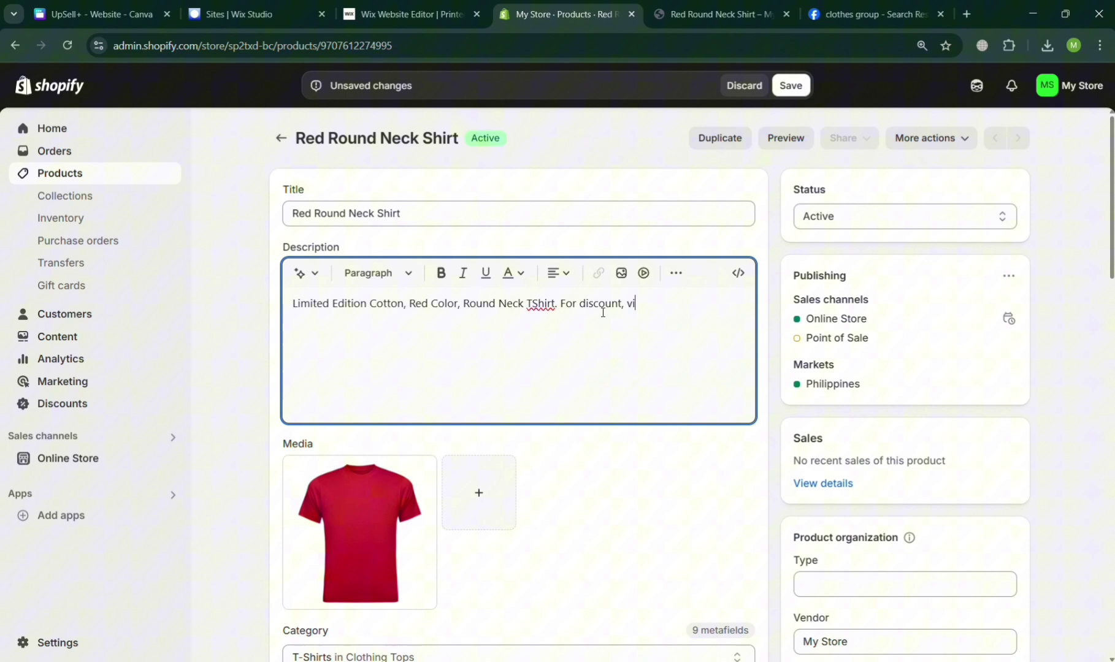
{"action": "type", "text": "sit ou"}
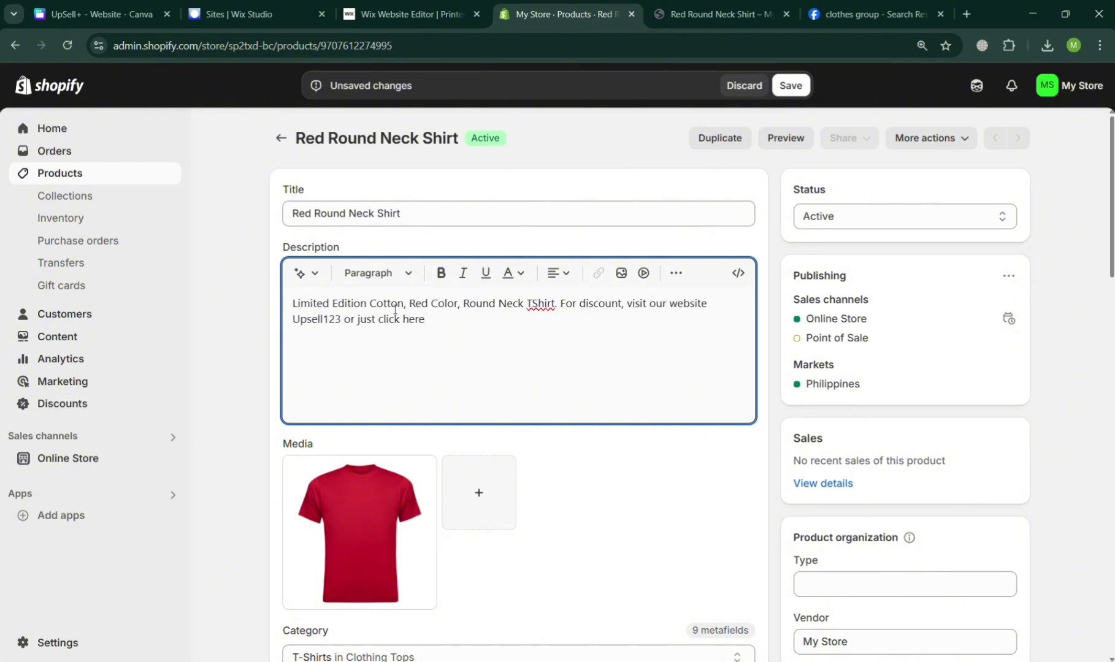
{"action": "left_click_drag", "start_coordinate": [379, 319], "coordinate": [426, 320]}
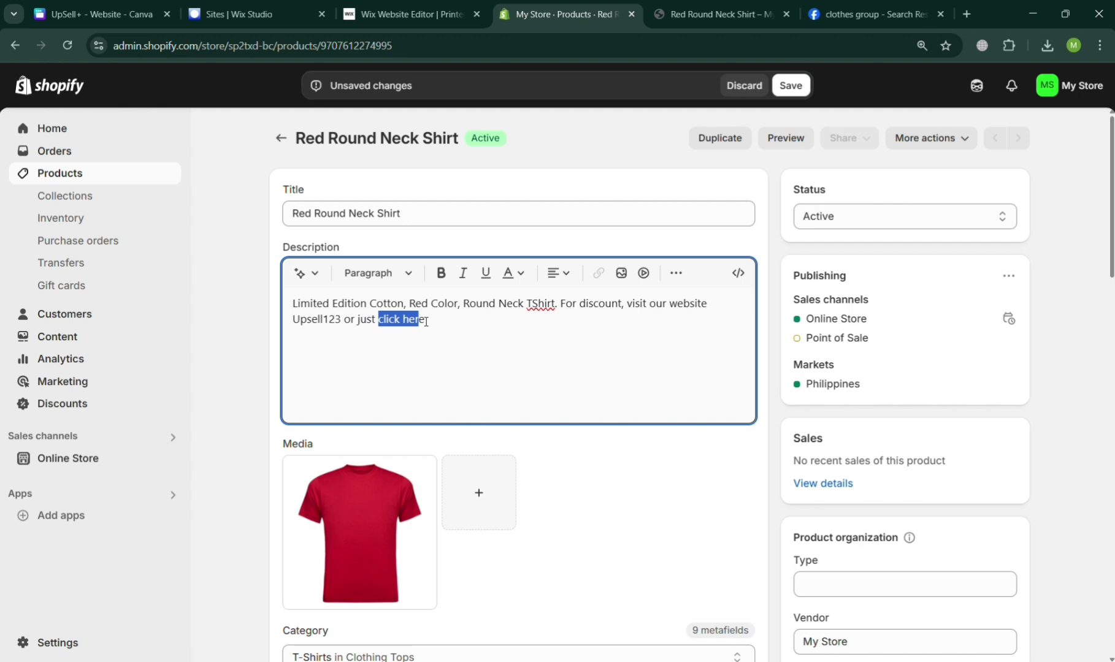
{"action": "left_click", "coordinate": [597, 273]}
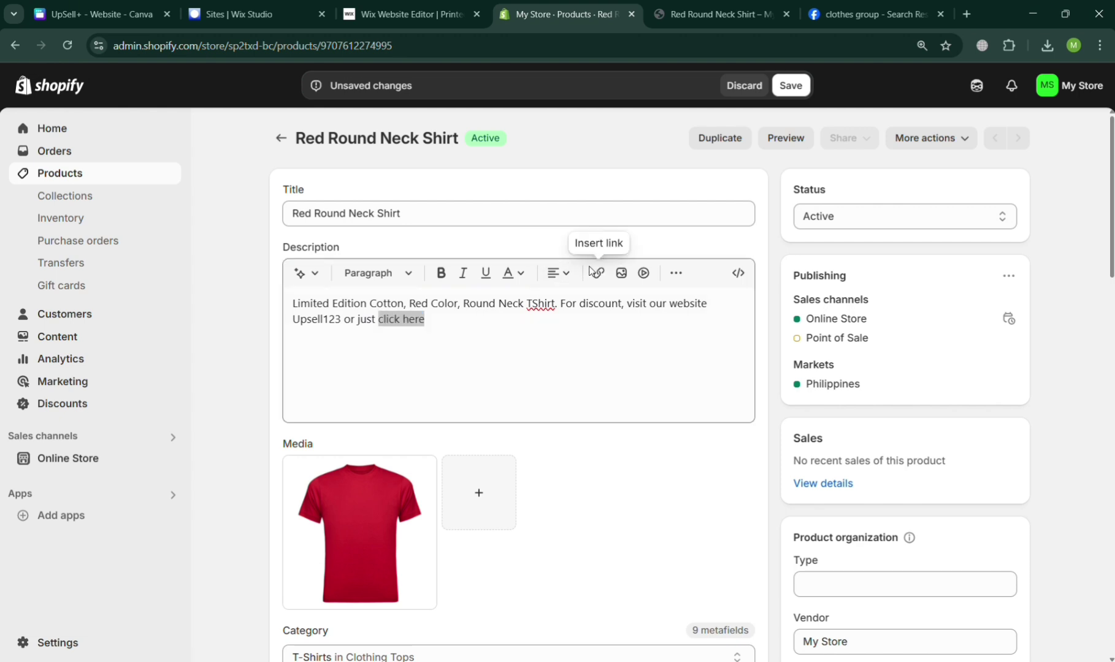
Copy the published site address upsell123.my.canva.site from Canva for the Shopify link.
{"action": "left_click", "coordinate": [597, 272]}
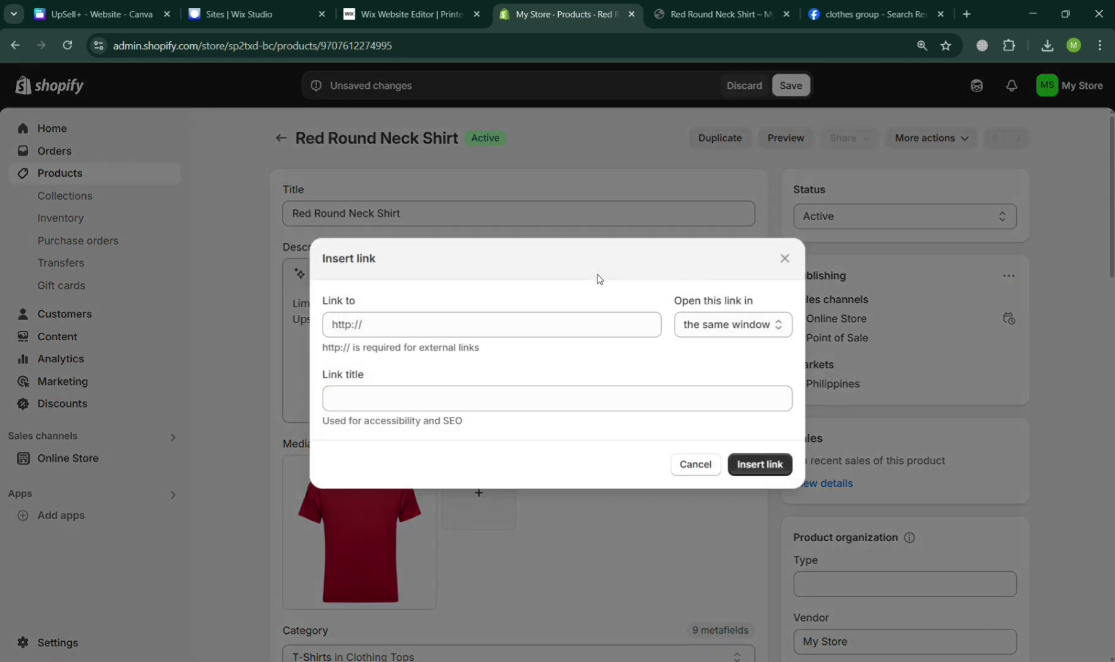
{"action": "left_click", "coordinate": [510, 329]}
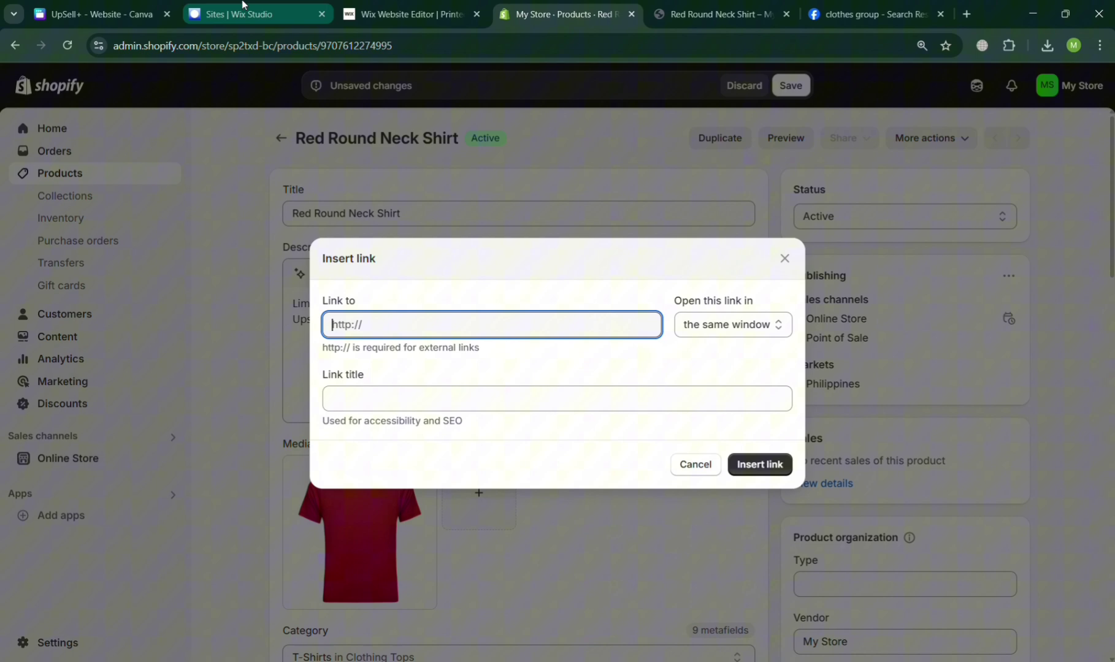
{"action": "left_click", "coordinate": [102, 14]}
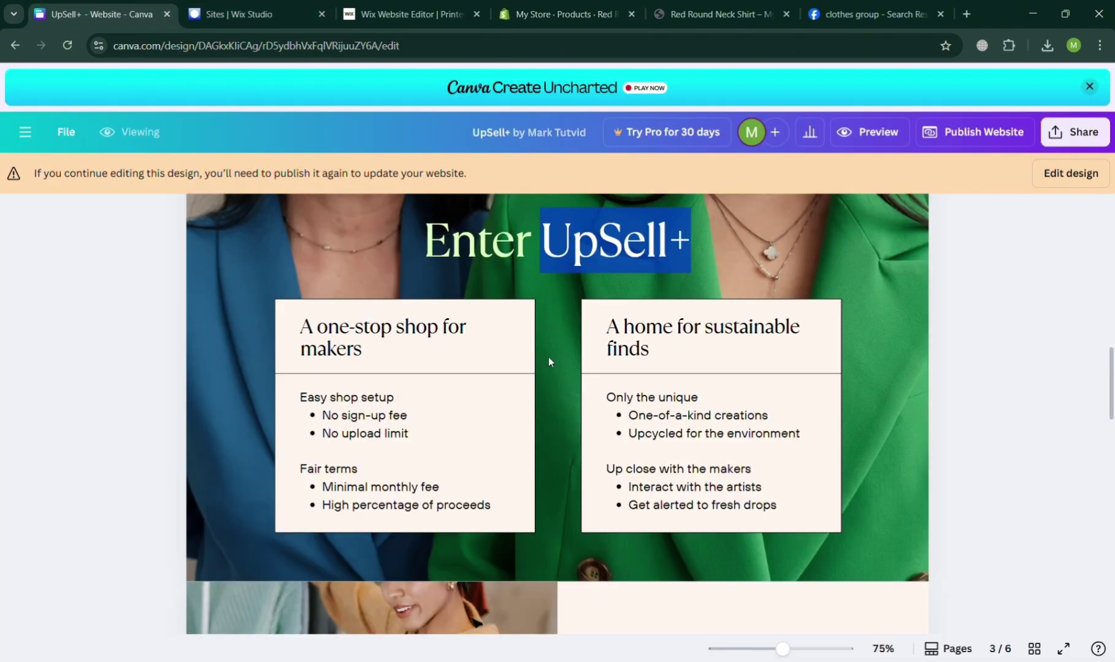
{"action": "left_click", "coordinate": [1000, 139]}
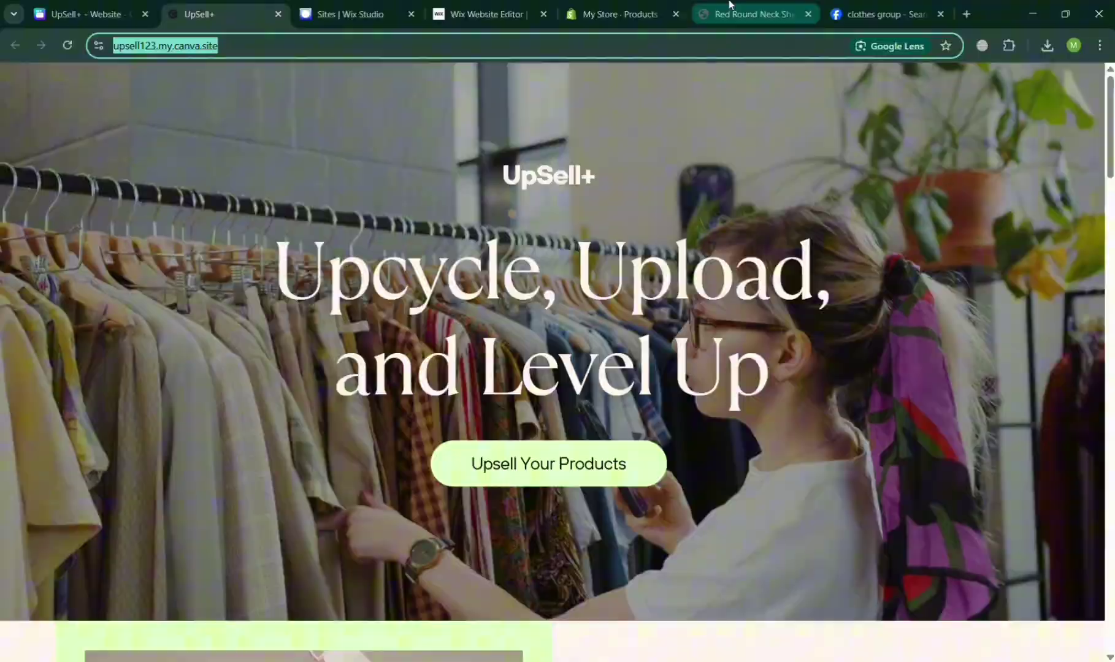
{"action": "left_click", "coordinate": [749, 14]}
{"action": "left_click", "coordinate": [620, 14]}
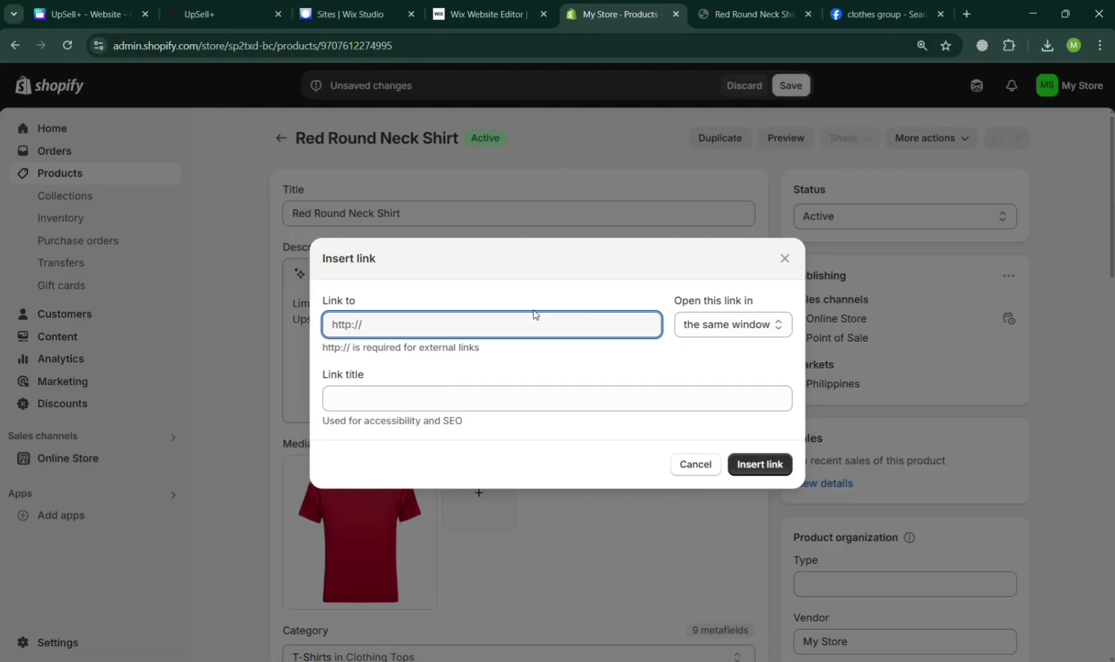
{"action": "type", "text": "https://upsell123.my.canva.site/"}
{"action": "left_click", "coordinate": [603, 395]}
{"action": "type", "text": "SEO Canva"}
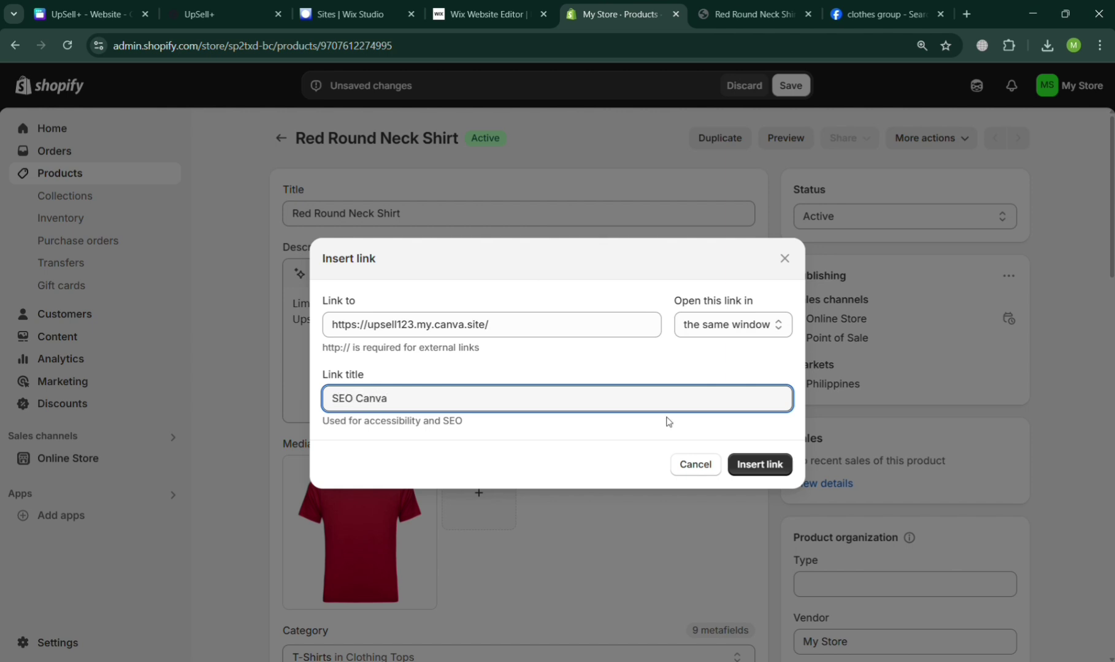
{"action": "left_click", "coordinate": [756, 332]}
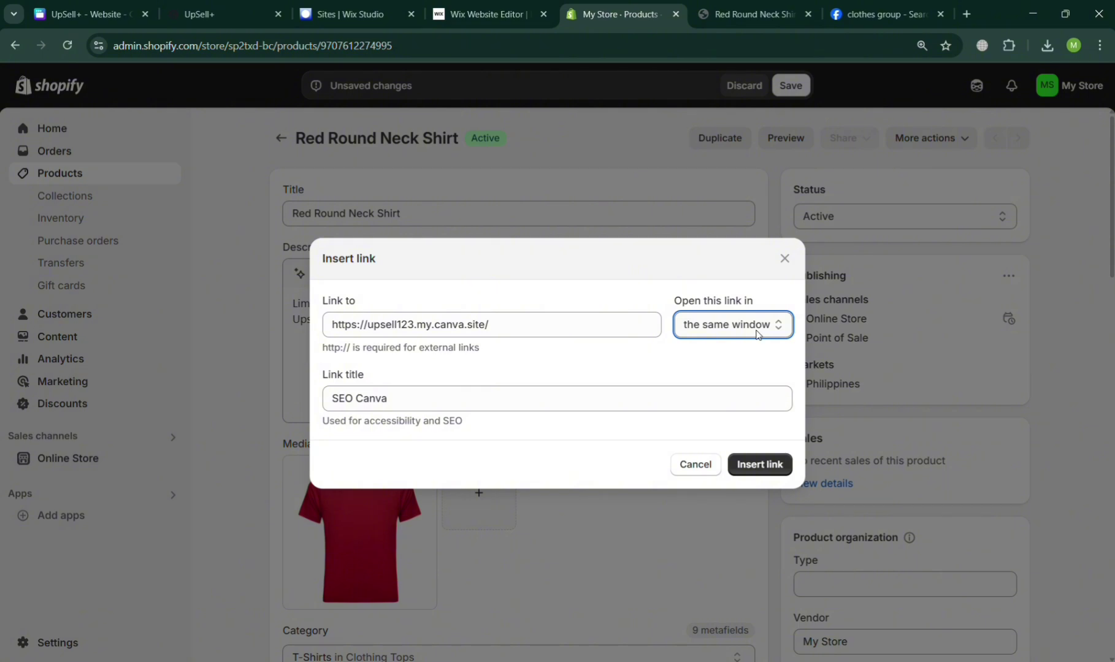
{"action": "left_click", "coordinate": [756, 370]}
{"action": "left_click", "coordinate": [754, 469]}
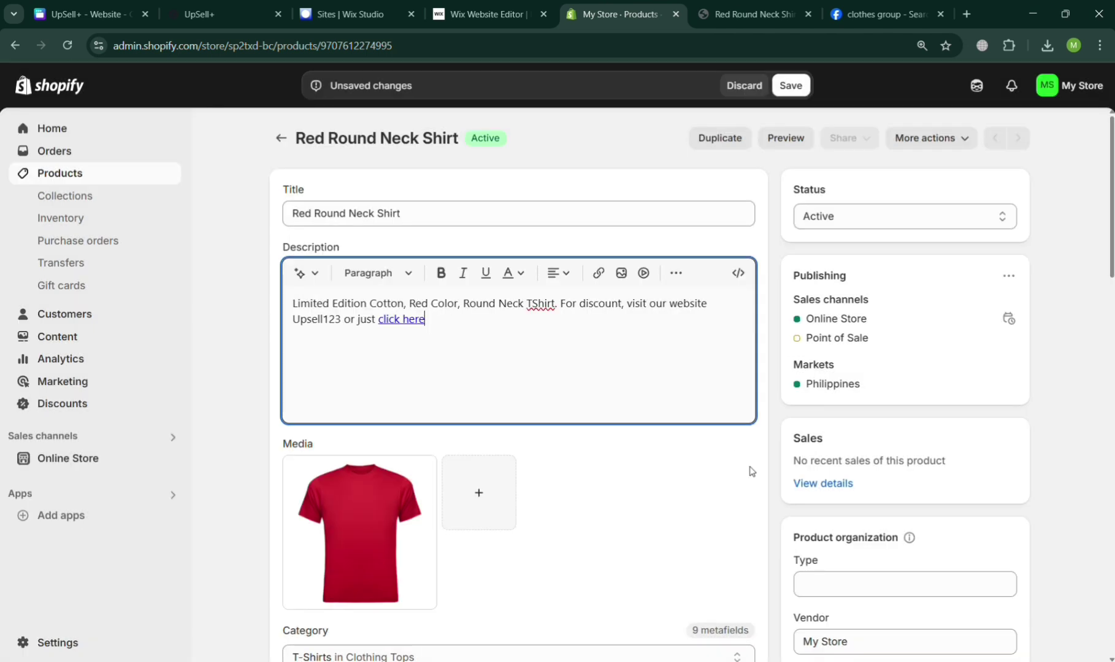
{"action": "left_click", "coordinate": [749, 14]}
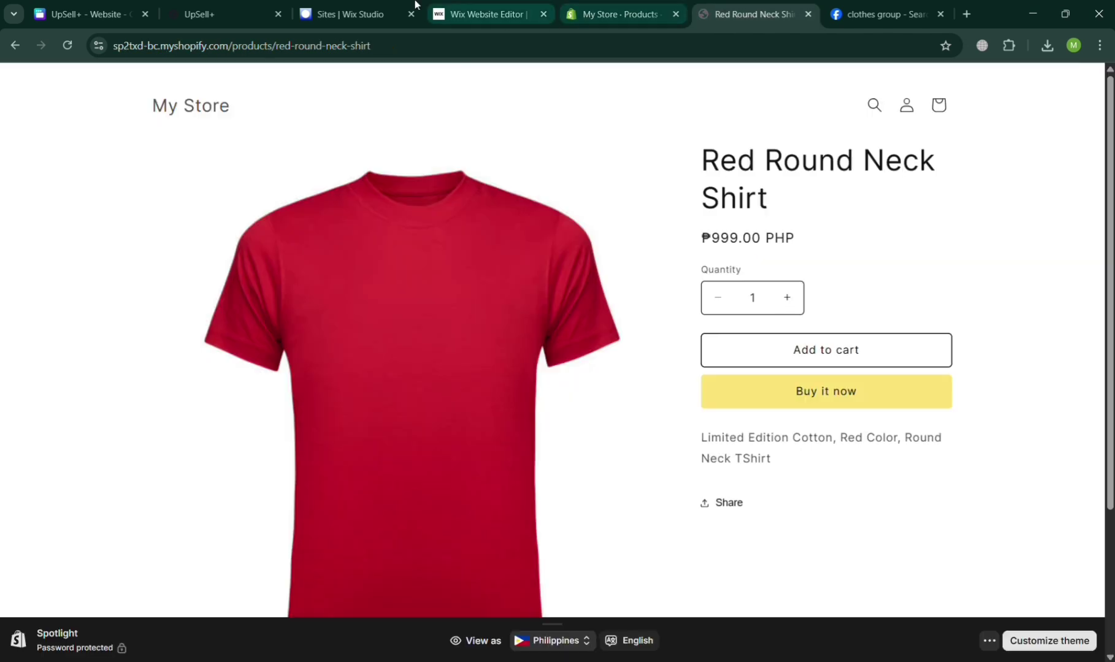
{"action": "left_click", "coordinate": [67, 45]}
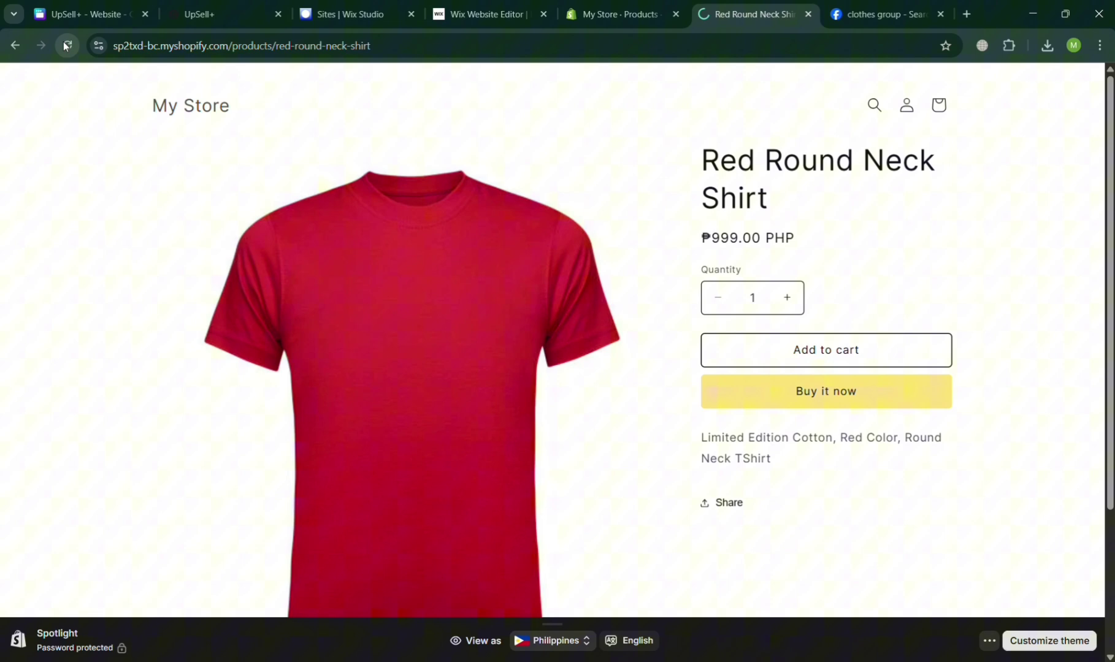
{"action": "scroll", "coordinate": [682, 385], "scroll_direction": "down", "scroll_amount": 3}
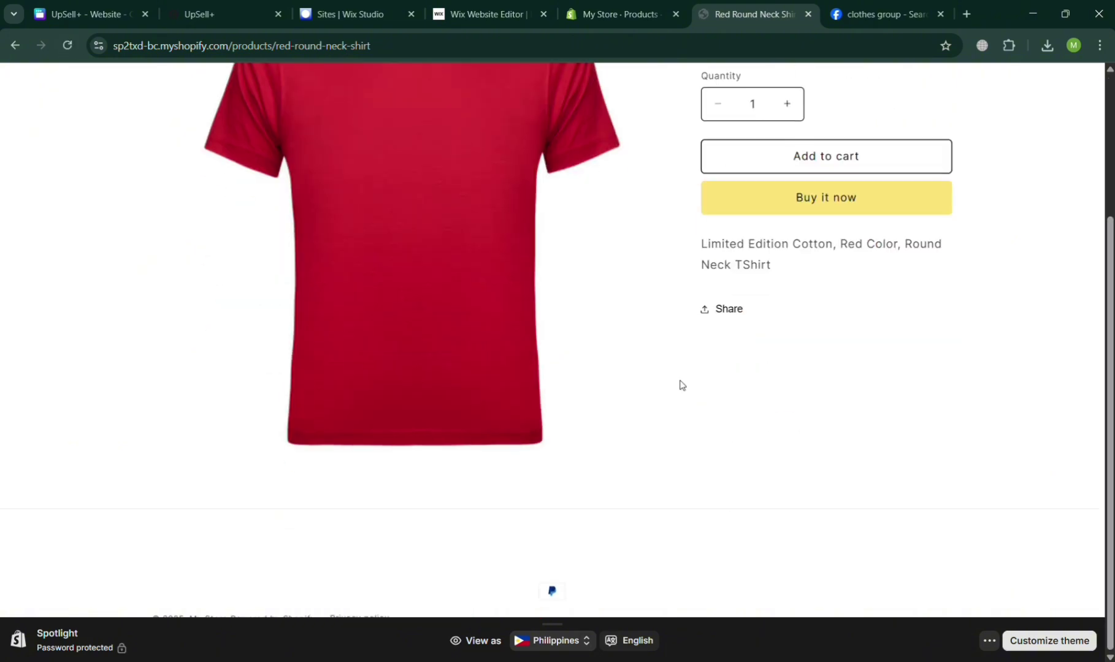
{"action": "scroll", "coordinate": [681, 385], "scroll_direction": "up", "scroll_amount": 3}
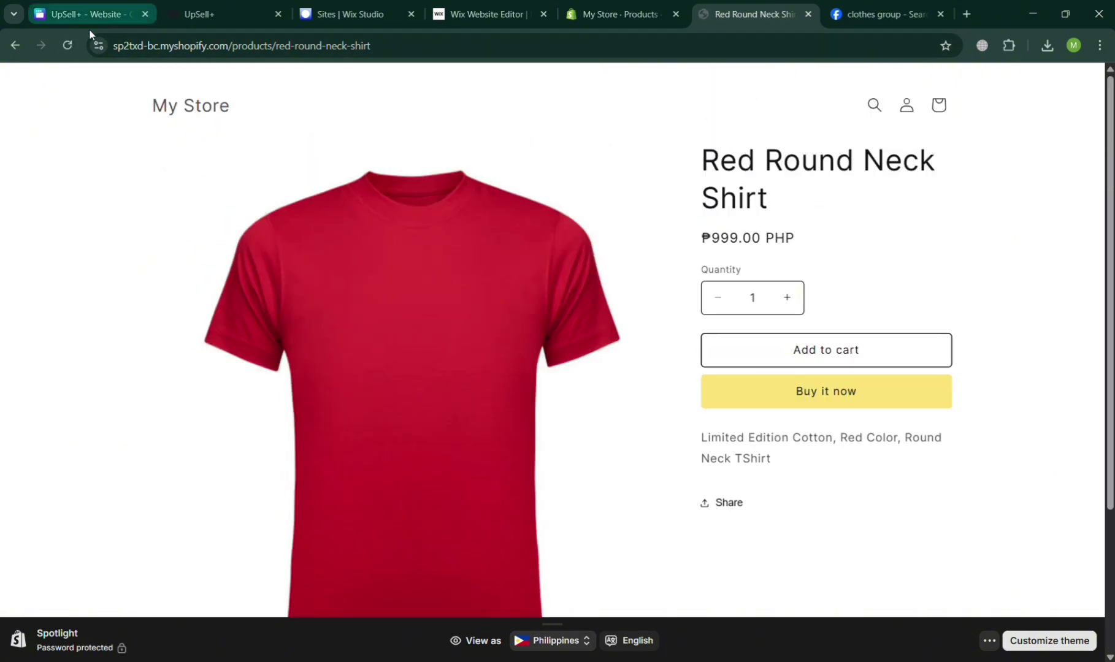
{"action": "left_click", "coordinate": [67, 45]}
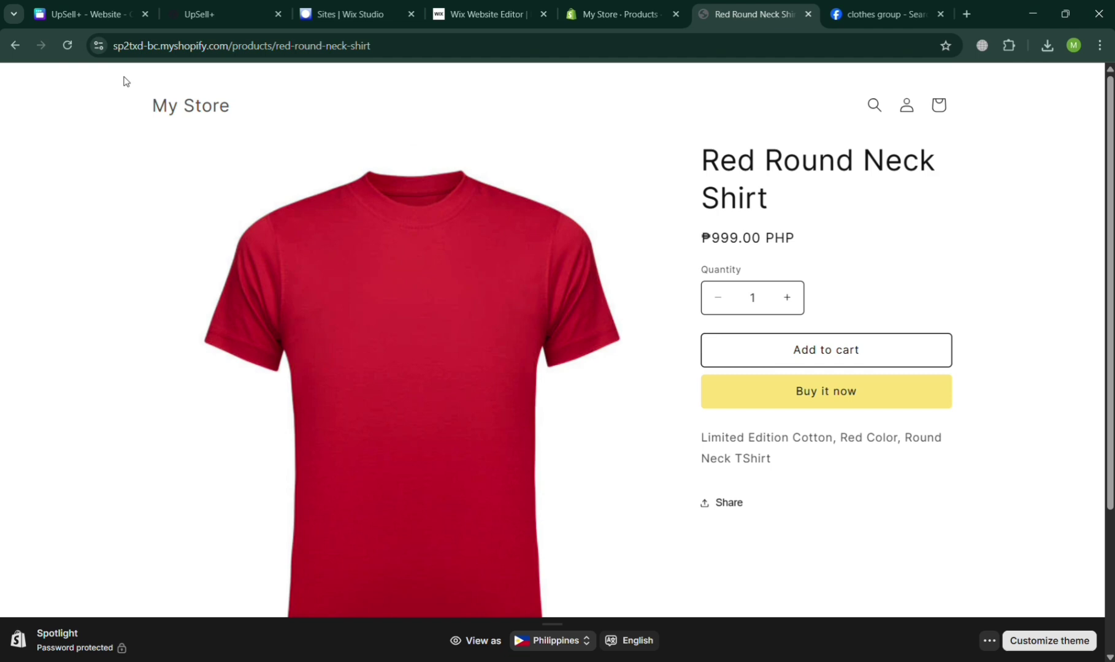
{"action": "left_click", "coordinate": [202, 105]}
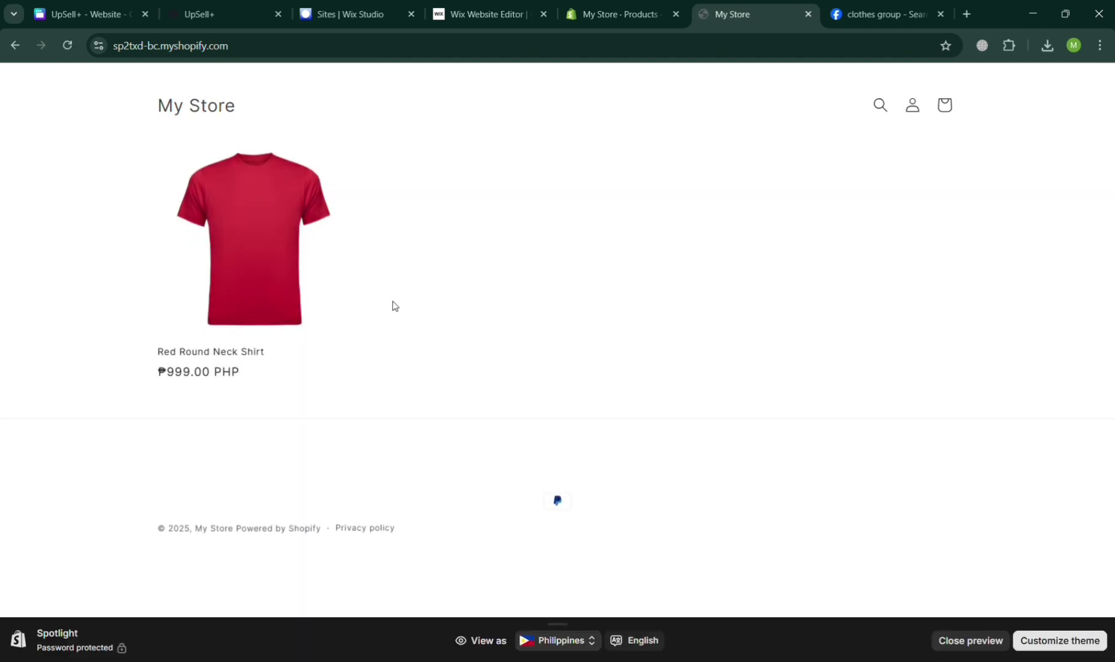
{"action": "left_click", "coordinate": [270, 289]}
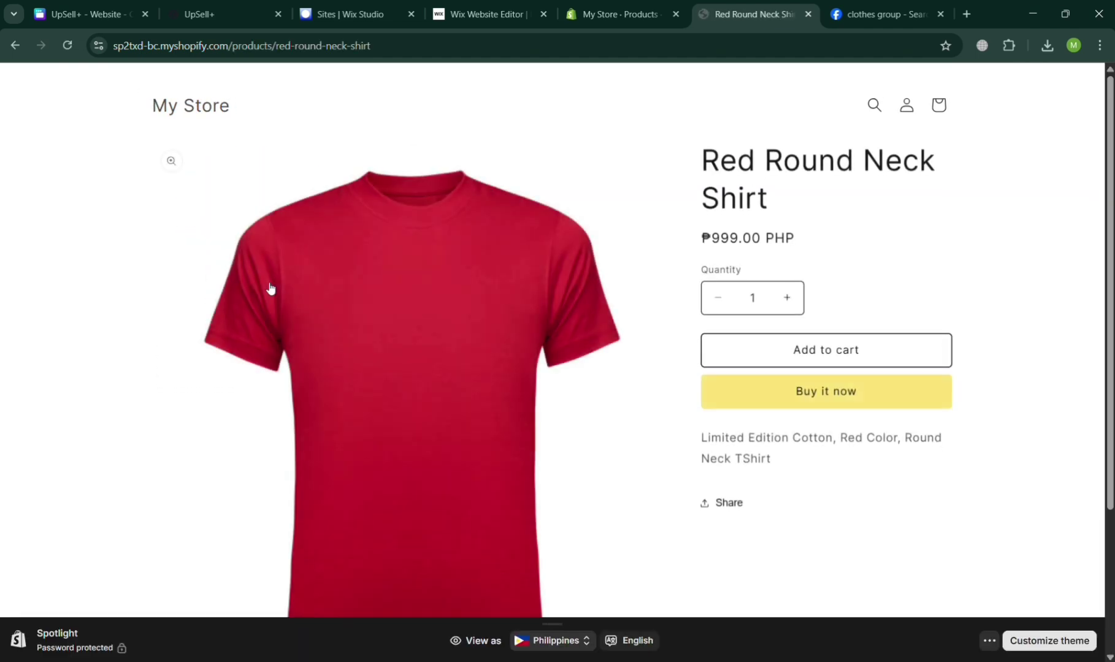
{"action": "left_click", "coordinate": [620, 14]}
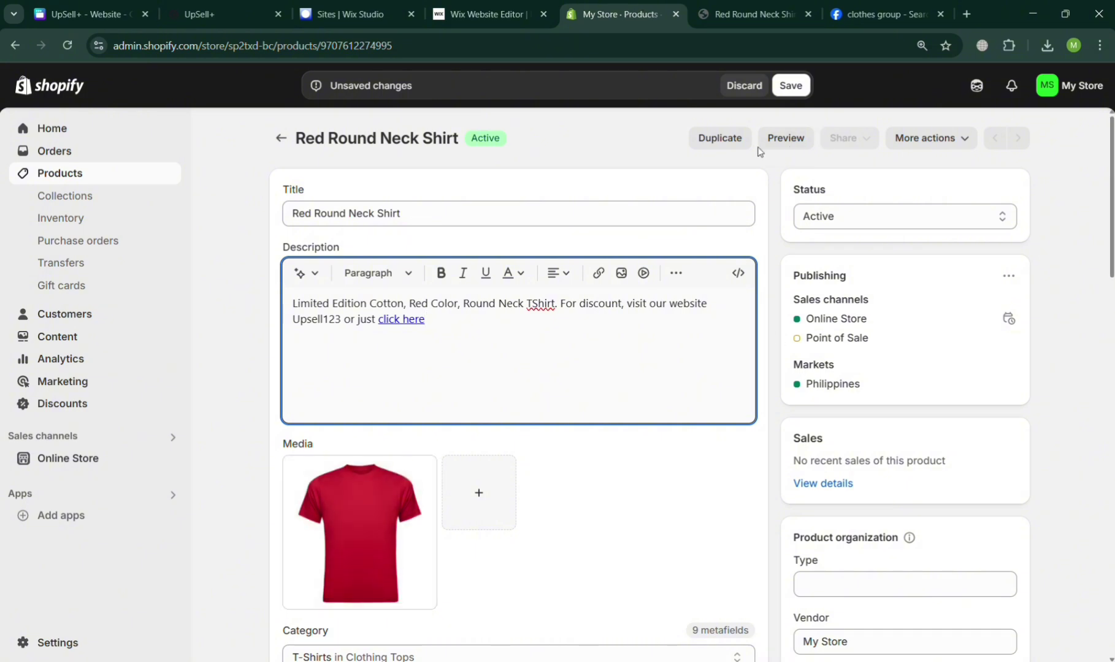
Save the shirt's linked description, reload the storefront, and preview the product page.
{"action": "left_click", "coordinate": [790, 85]}
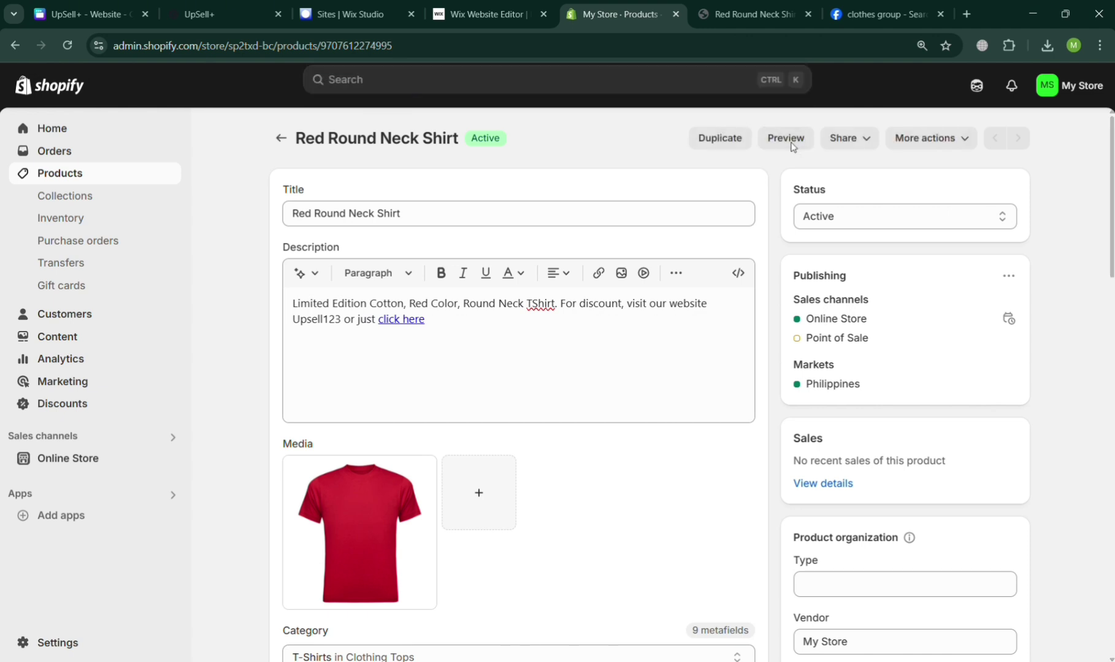
{"action": "left_click", "coordinate": [748, 15]}
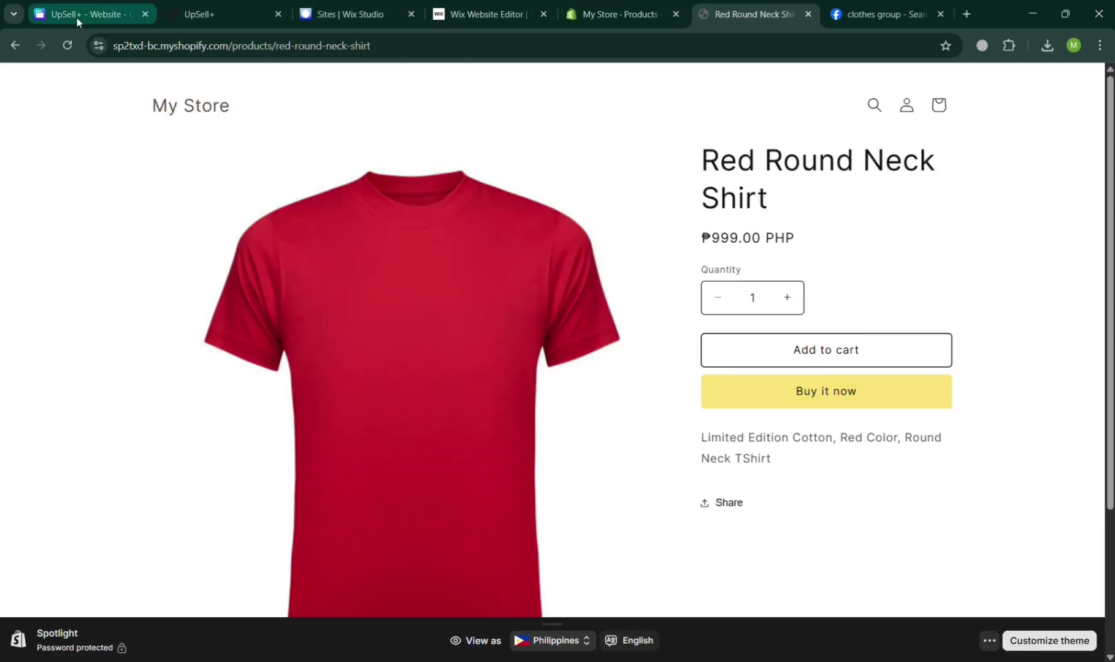
{"action": "left_click", "coordinate": [69, 45]}
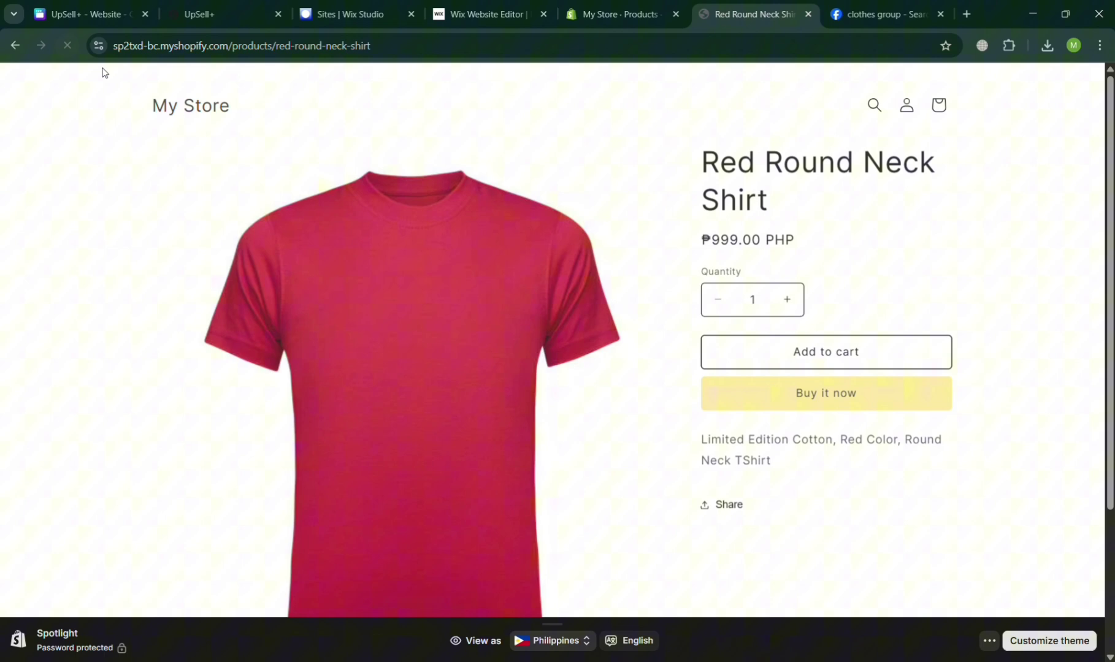
{"action": "left_click", "coordinate": [619, 14]}
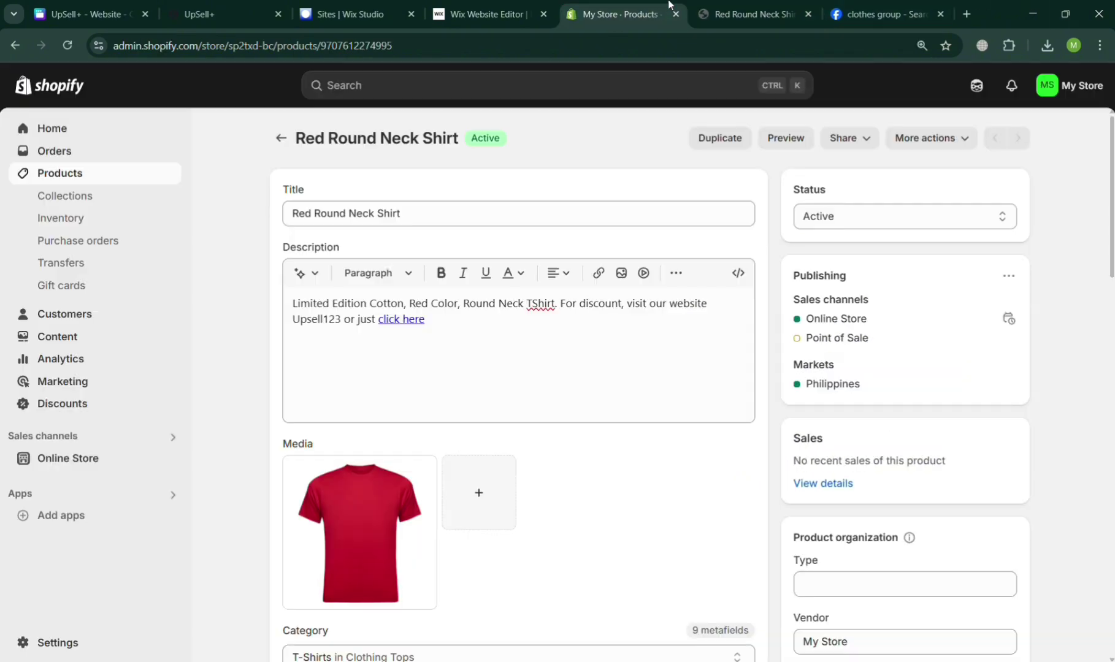
{"action": "left_click", "coordinate": [771, 138]}
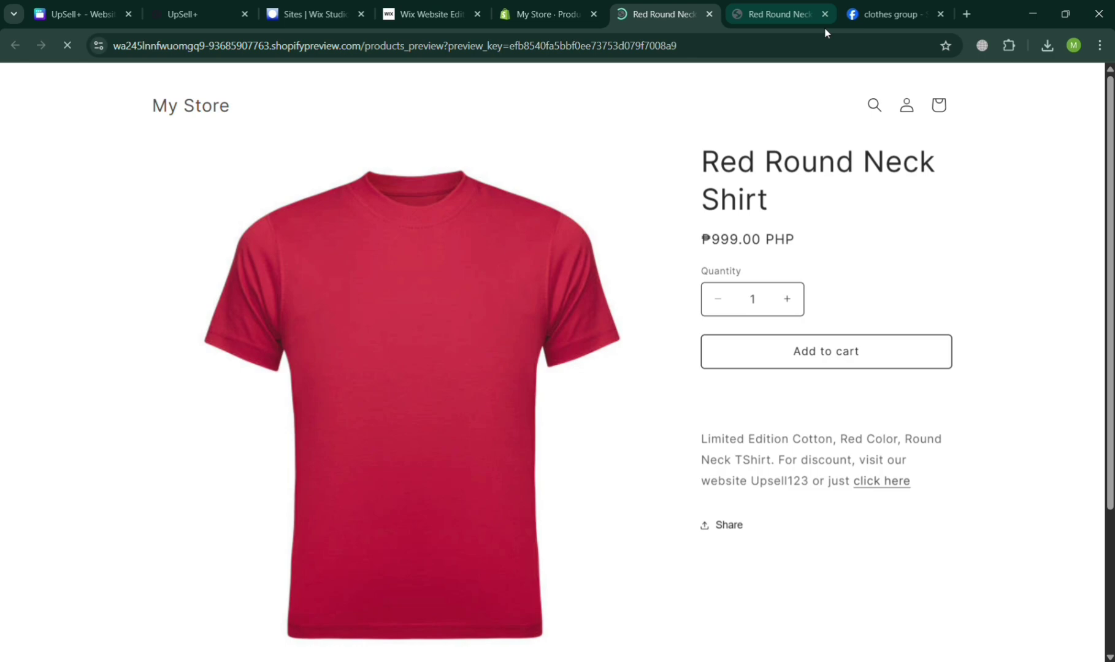
Confirm the preview's 'click here' link opens upsell123.my.canva.site, then go to Facebook.
{"action": "left_click", "coordinate": [825, 14]}
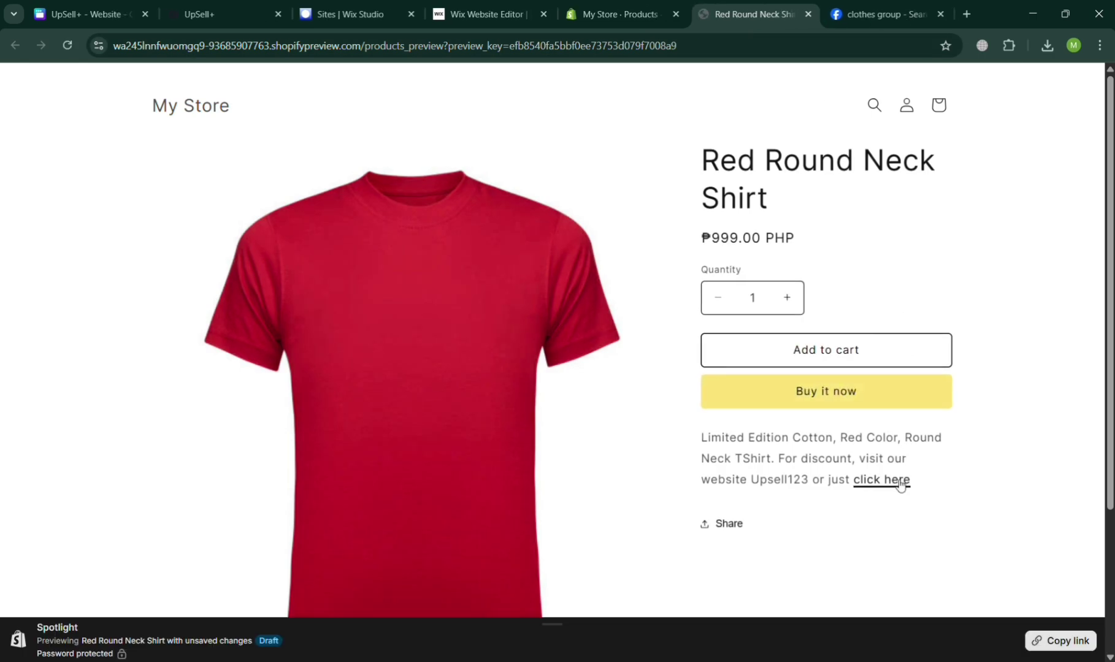
{"action": "left_click", "coordinate": [881, 479]}
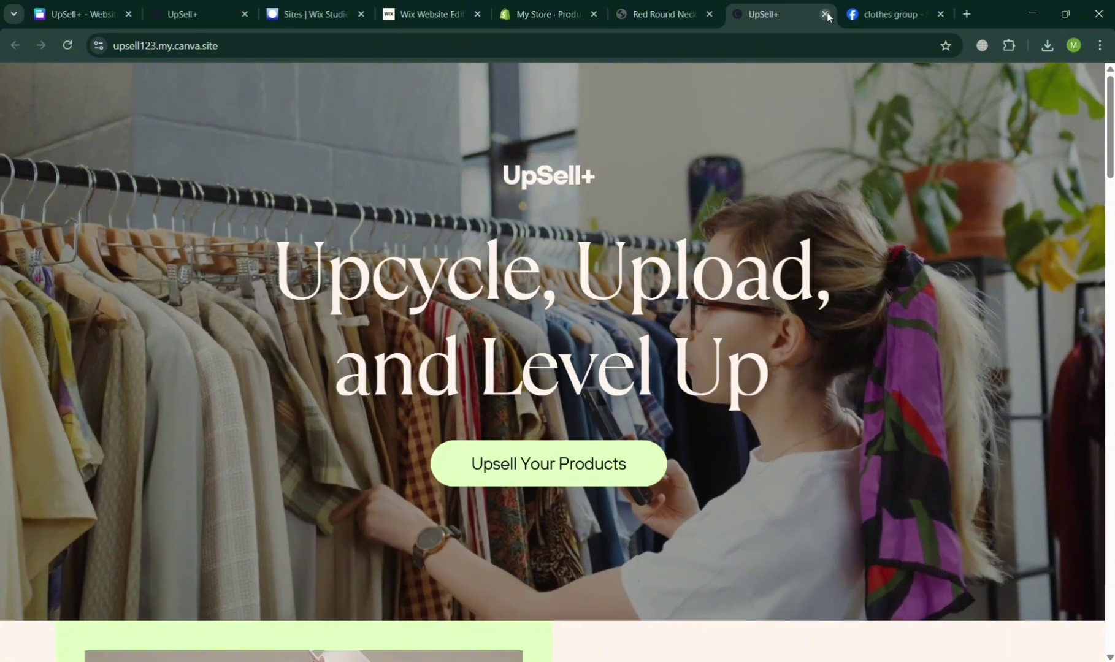
{"action": "left_click", "coordinate": [824, 14]}
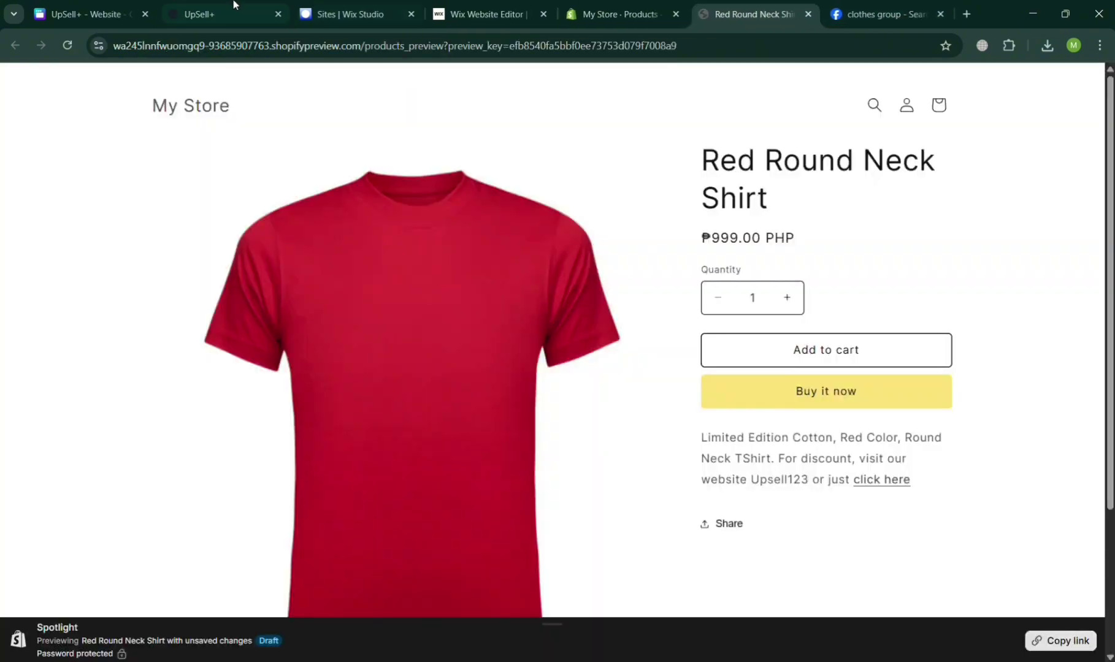
{"action": "left_click", "coordinate": [199, 14]}
{"action": "scroll", "coordinate": [557, 349], "scroll_direction": "down", "scroll_amount": 5}
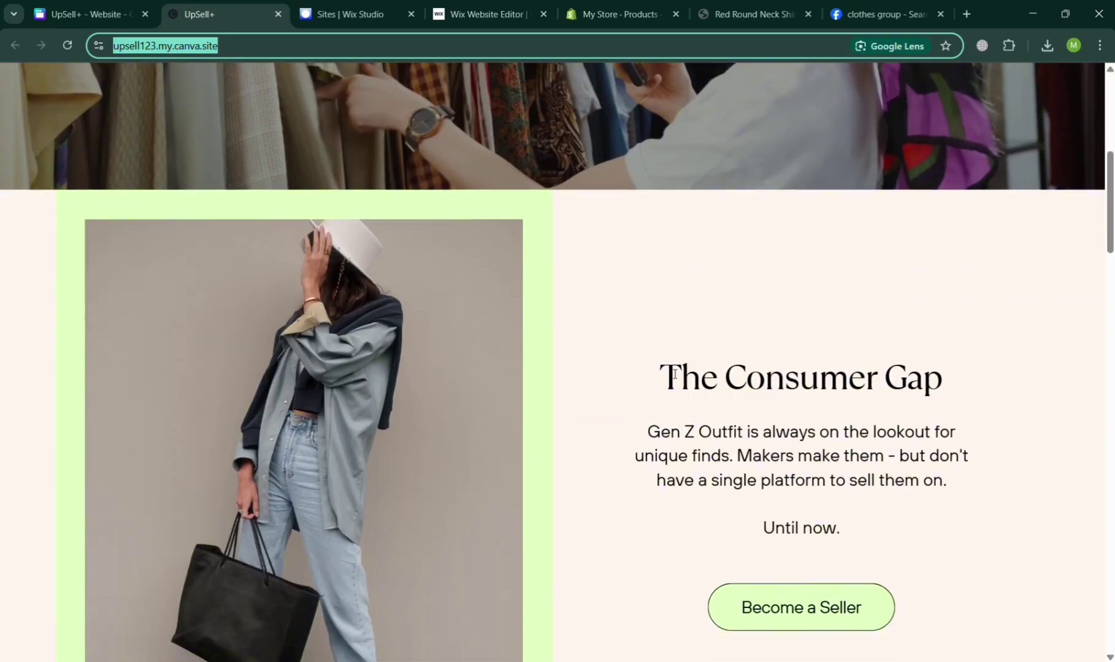
{"action": "scroll", "coordinate": [557, 348], "scroll_direction": "up", "scroll_amount": 5}
{"action": "left_click", "coordinate": [874, 14]}
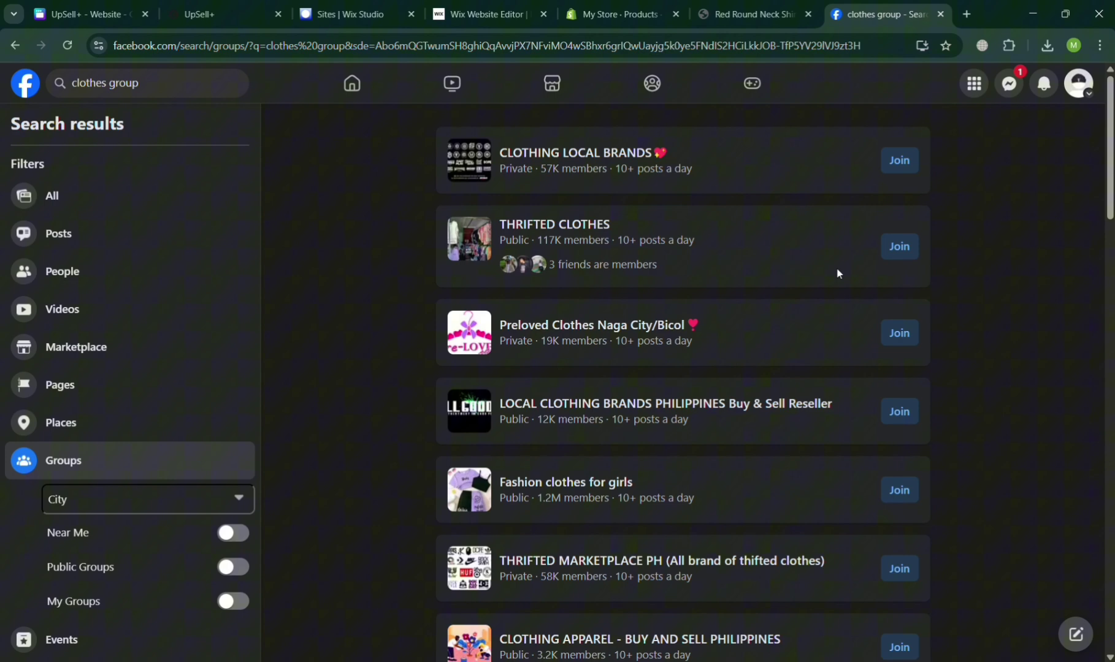
{"action": "scroll", "coordinate": [669, 368], "scroll_direction": "down", "scroll_amount": 3}
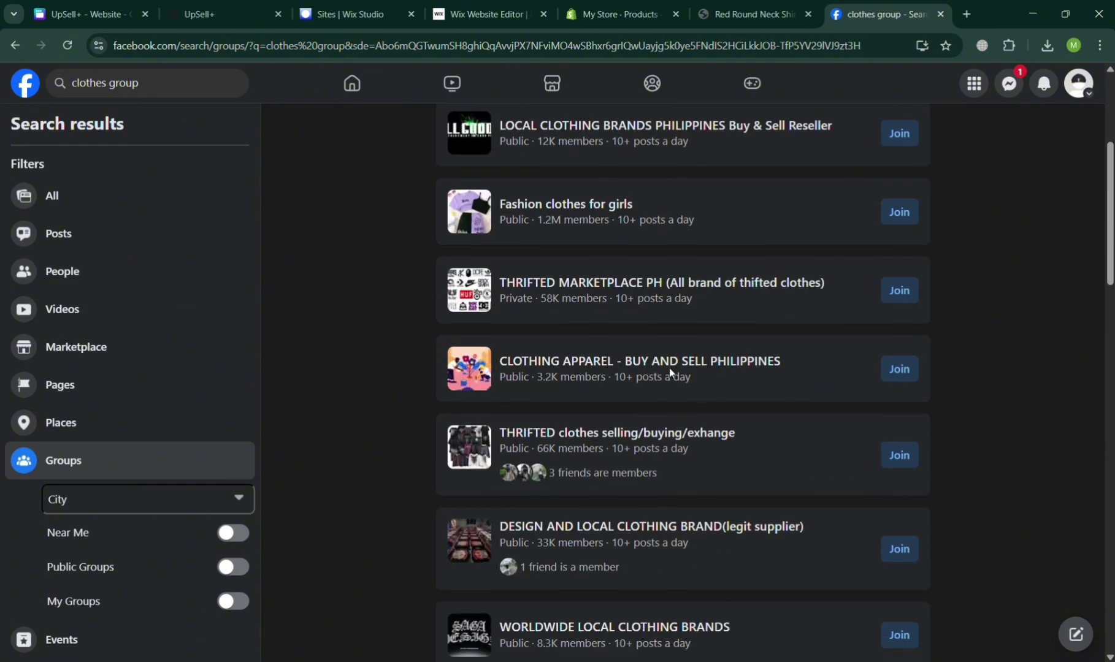
{"action": "scroll", "coordinate": [669, 368], "scroll_direction": "up", "scroll_amount": 2}
{"action": "scroll", "coordinate": [669, 368], "scroll_direction": "up", "scroll_amount": 1}
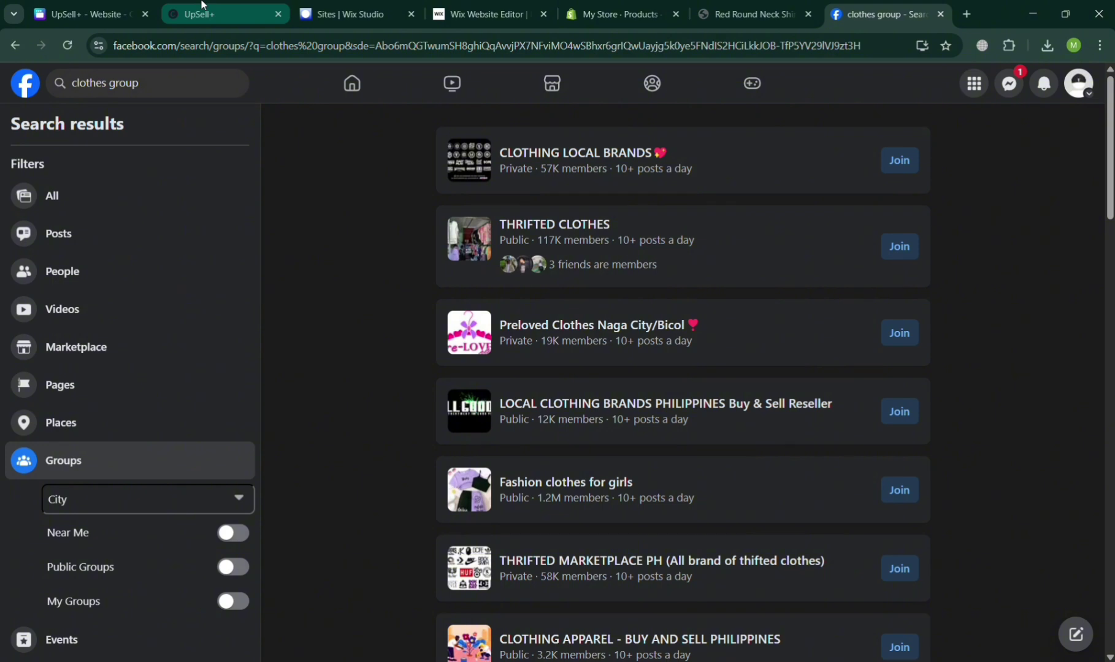
Leave the Facebook clothes group results for the UpSell+ Canva design.
{"action": "left_click", "coordinate": [96, 14]}
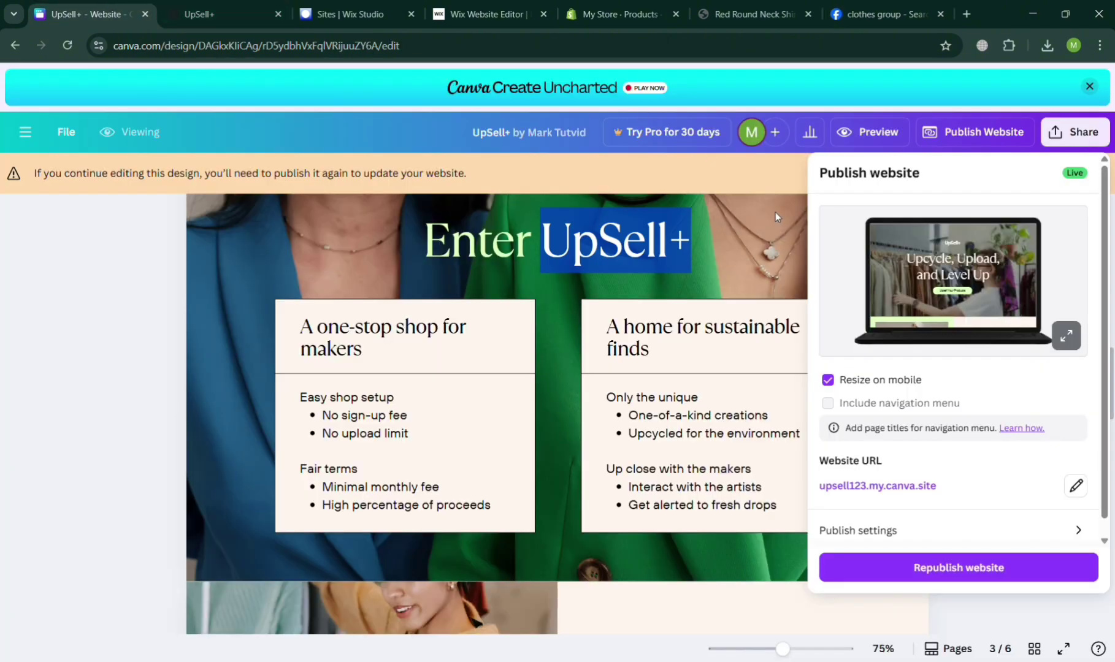
Review the Website publish settings for upsell123.my.canva.site, then close the panel.
{"action": "left_click", "coordinate": [775, 213]}
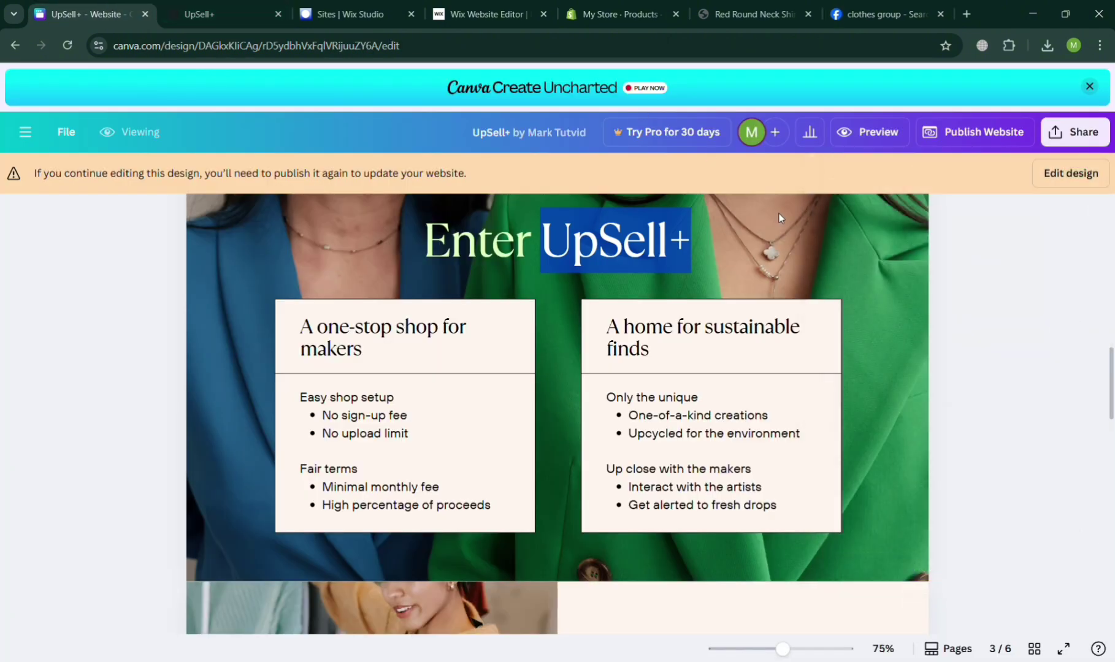
{"action": "left_click", "coordinate": [1087, 138]}
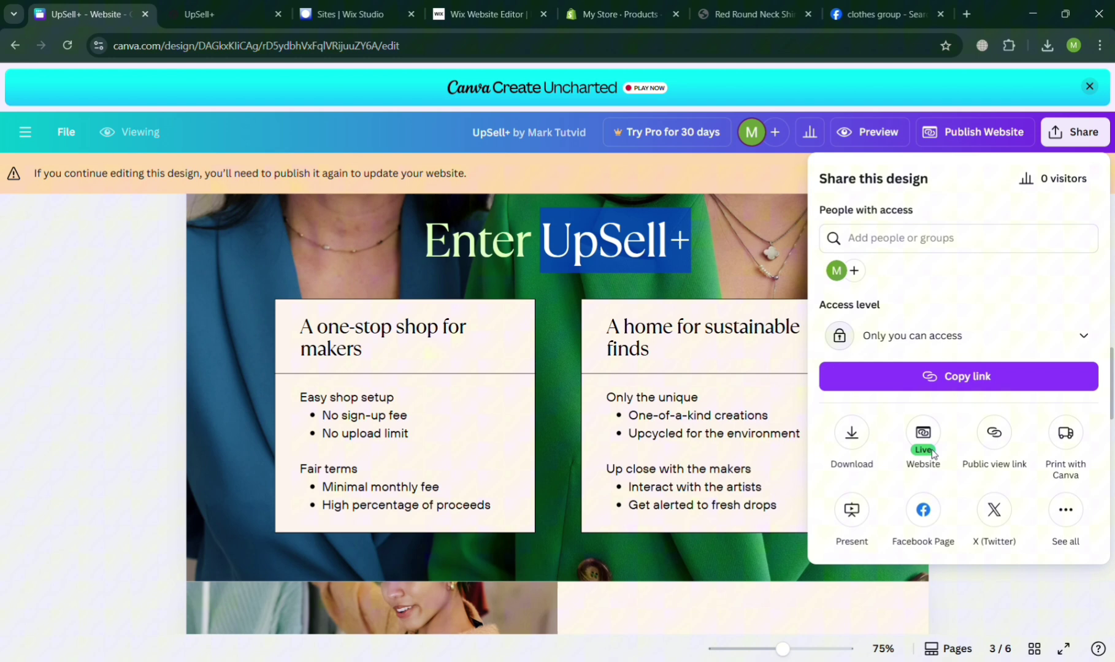
{"action": "left_click", "coordinate": [925, 435]}
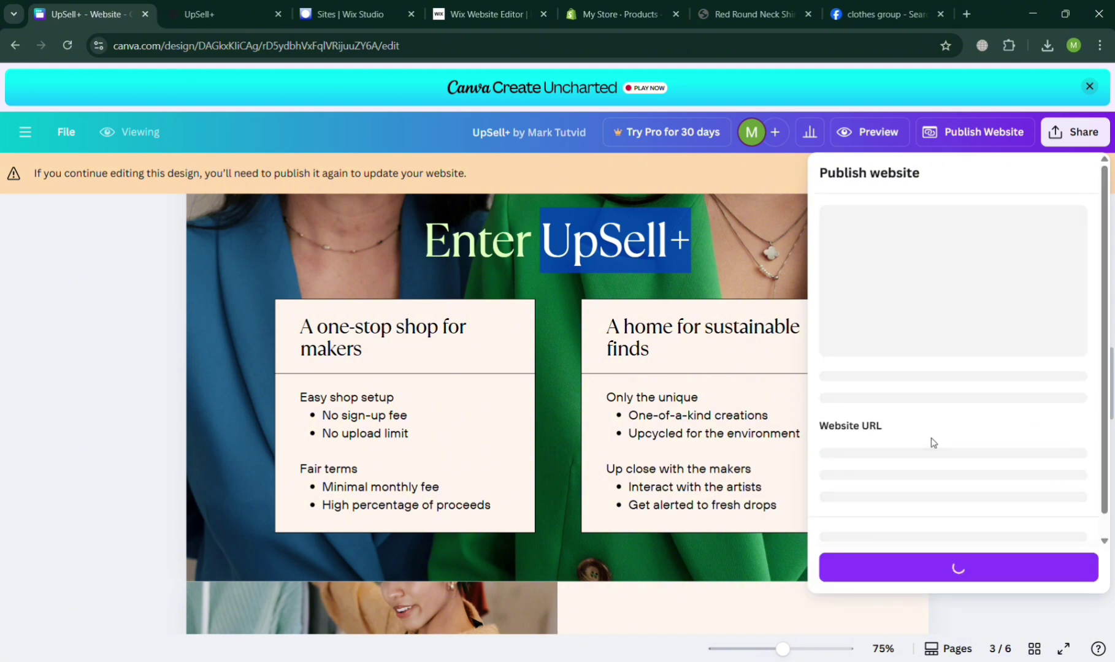
{"action": "scroll", "coordinate": [932, 443], "scroll_direction": "down", "scroll_amount": 1}
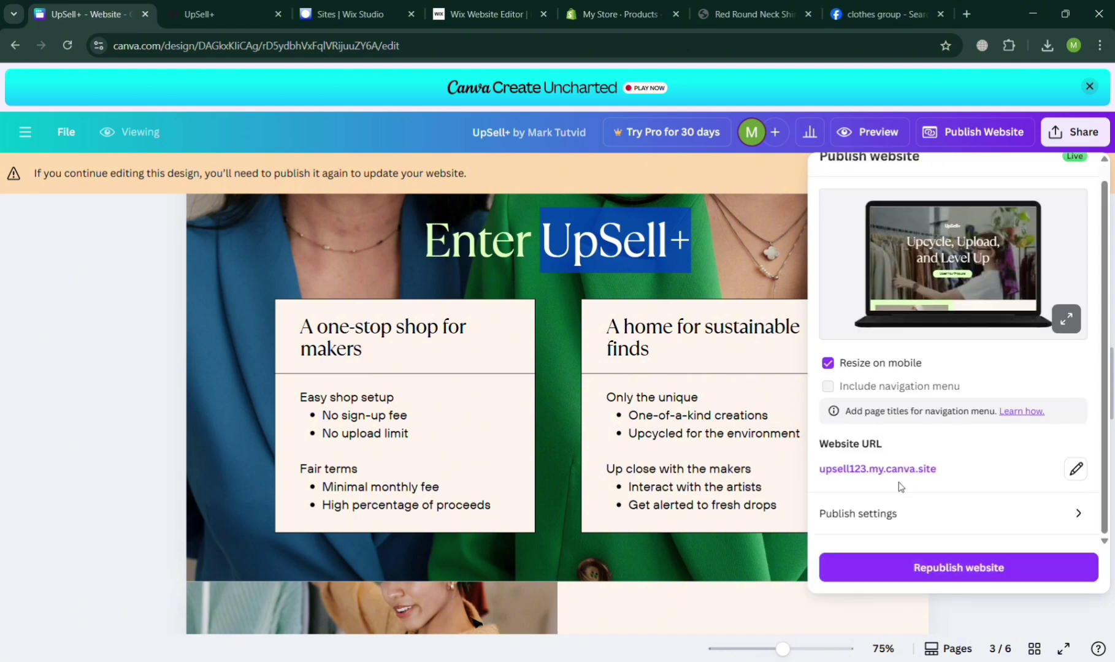
{"action": "scroll", "coordinate": [1026, 351], "scroll_direction": "up", "scroll_amount": 1}
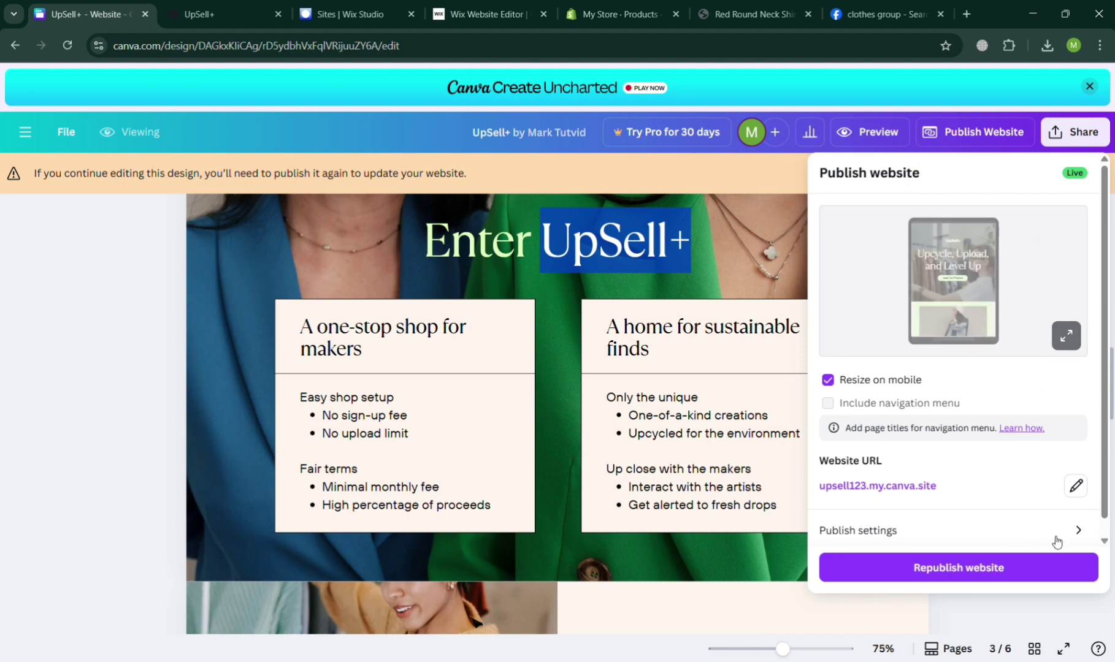
{"action": "left_click", "coordinate": [1078, 529]}
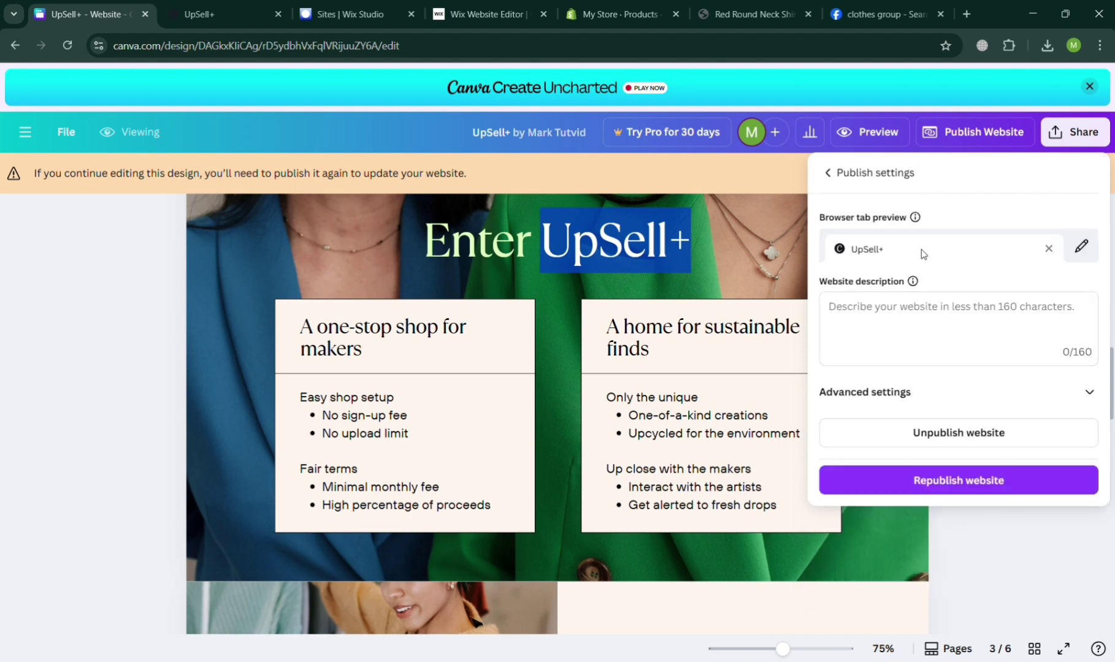
{"action": "left_click", "coordinate": [829, 173]}
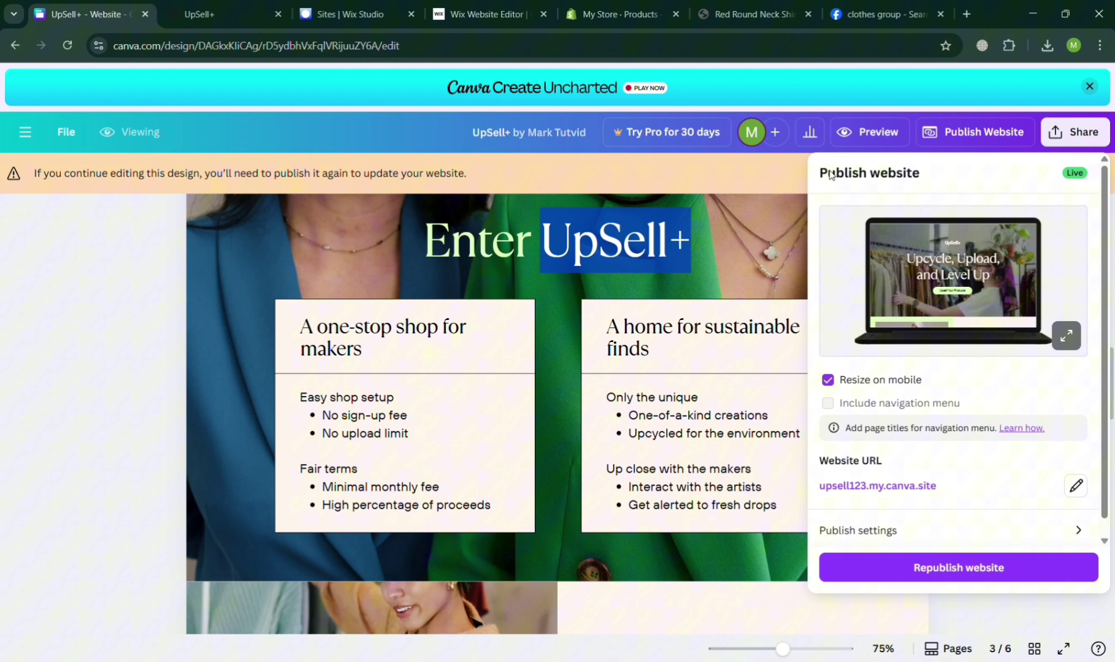
{"action": "left_click", "coordinate": [788, 198]}
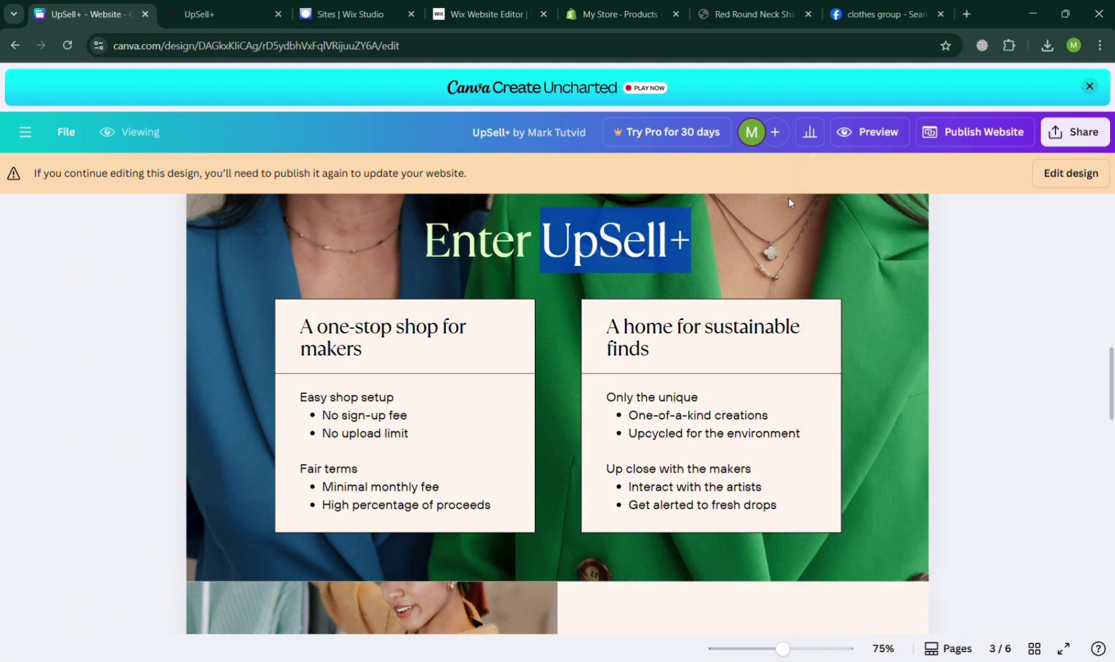
Browse all publishing options and the PNG download settings, then return to Share.
{"action": "left_click", "coordinate": [1079, 132]}
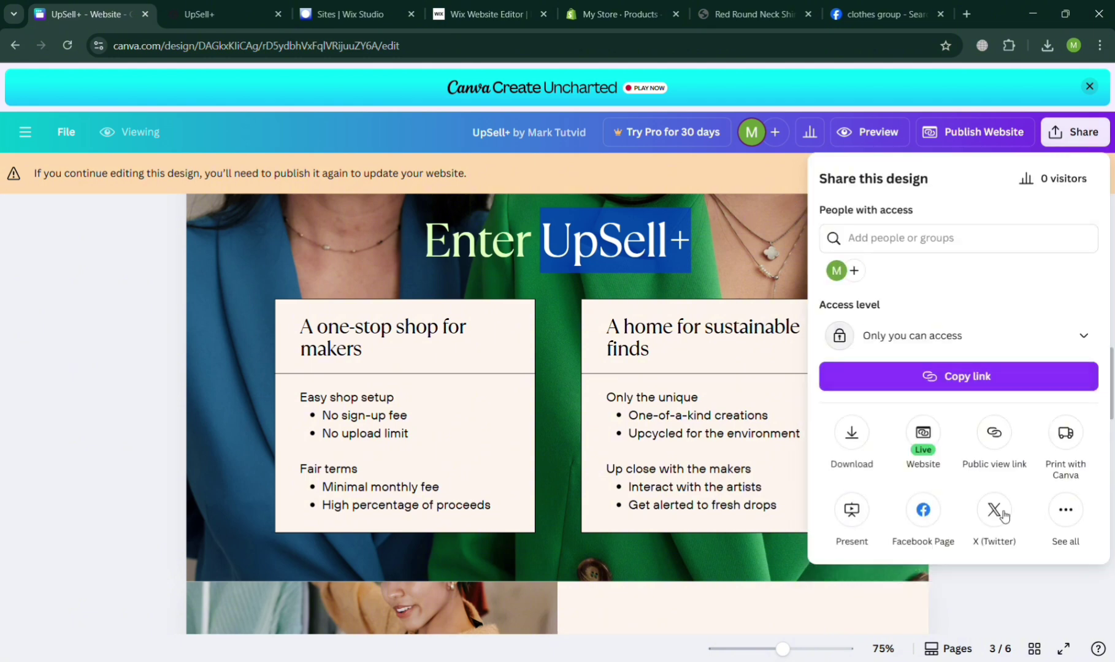
{"action": "left_click", "coordinate": [1066, 509]}
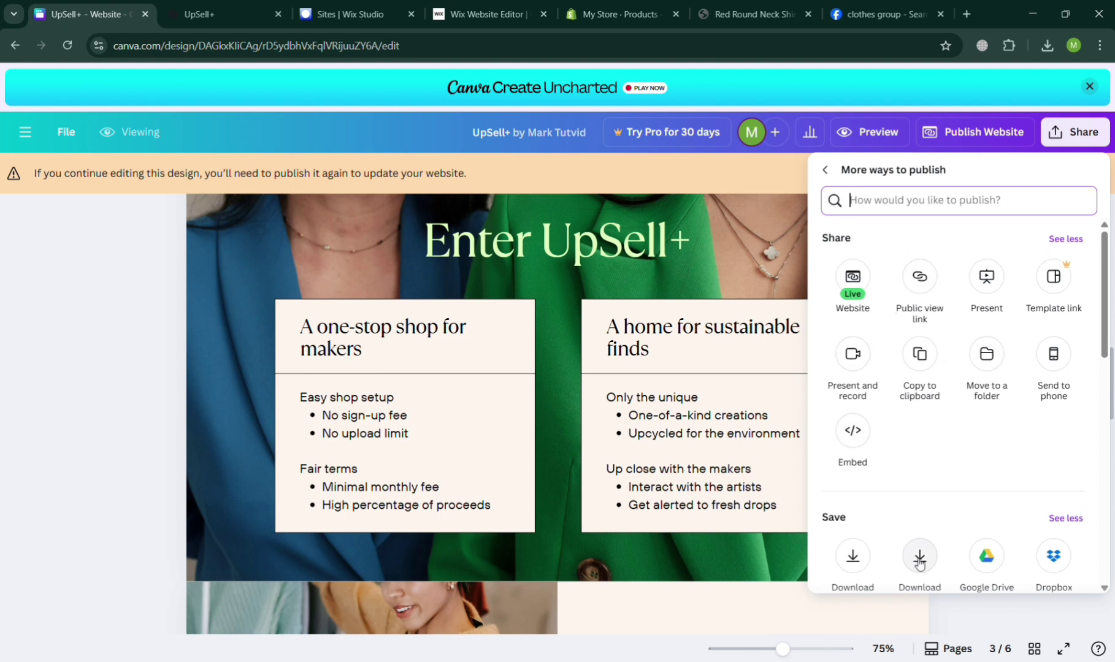
{"action": "scroll", "coordinate": [919, 562], "scroll_direction": "down", "scroll_amount": 3}
{"action": "scroll", "coordinate": [918, 523], "scroll_direction": "down", "scroll_amount": 3}
{"action": "scroll", "coordinate": [917, 433], "scroll_direction": "up", "scroll_amount": 1}
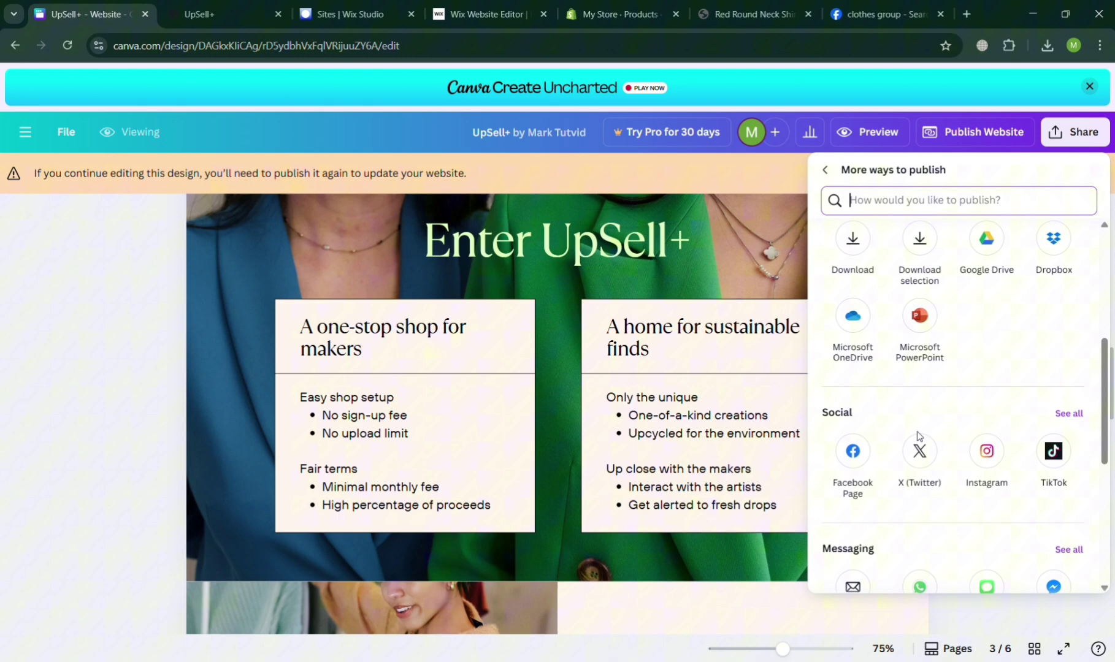
{"action": "scroll", "coordinate": [918, 433], "scroll_direction": "down", "scroll_amount": 2}
{"action": "scroll", "coordinate": [918, 433], "scroll_direction": "up", "scroll_amount": 4}
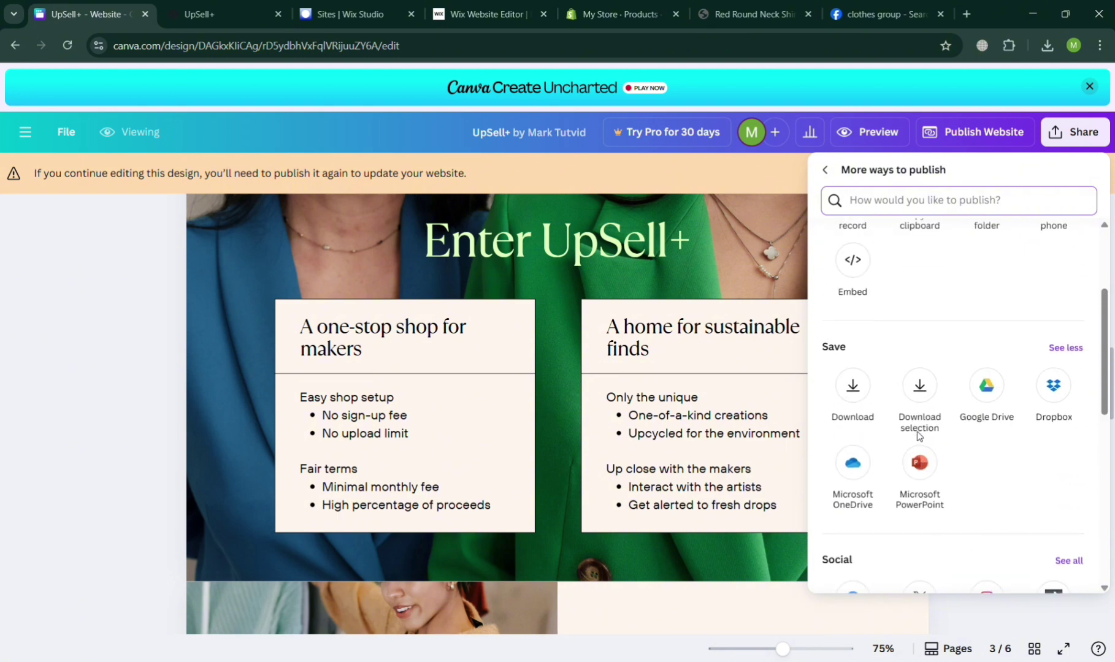
{"action": "left_click", "coordinate": [852, 387]}
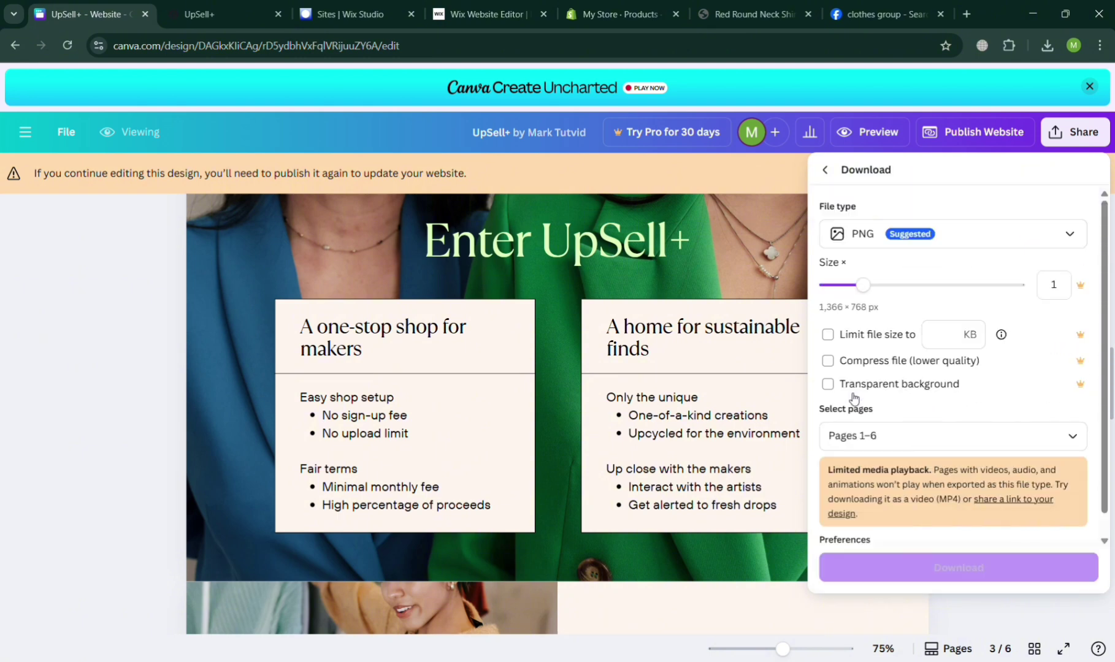
{"action": "left_click", "coordinate": [1025, 234]}
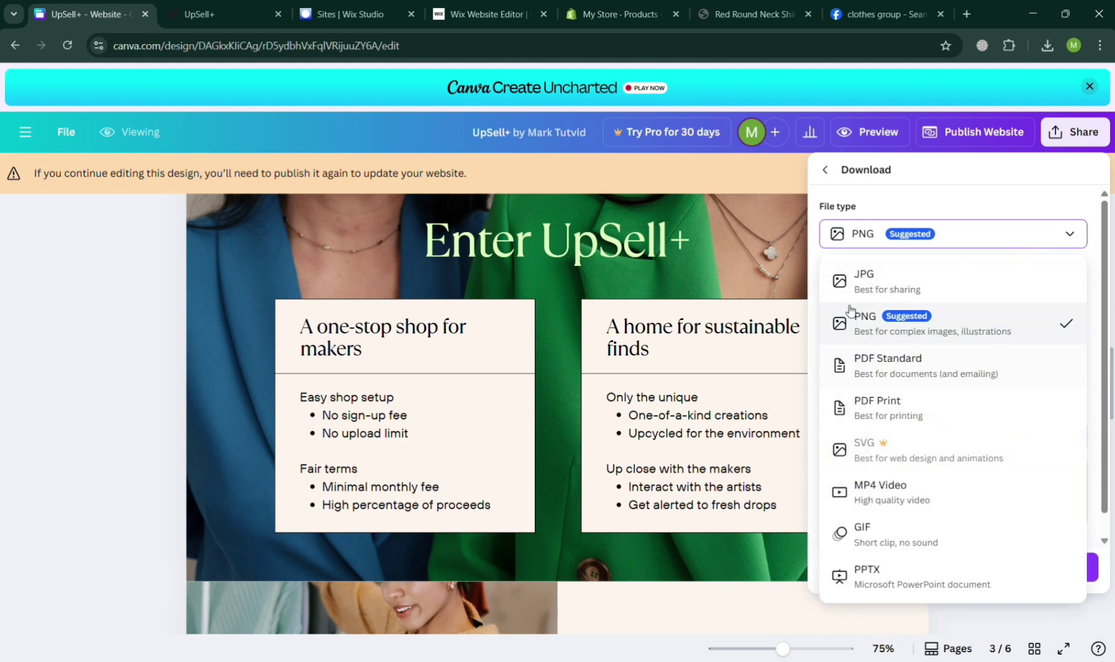
{"action": "left_click", "coordinate": [816, 261]}
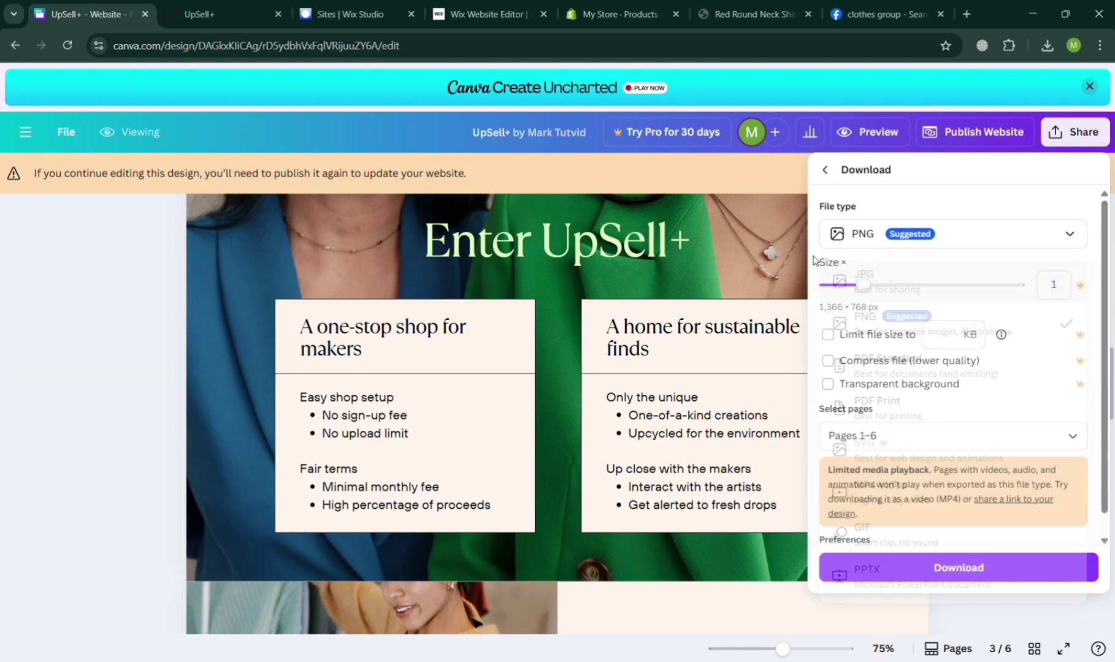
{"action": "left_click", "coordinate": [825, 170]}
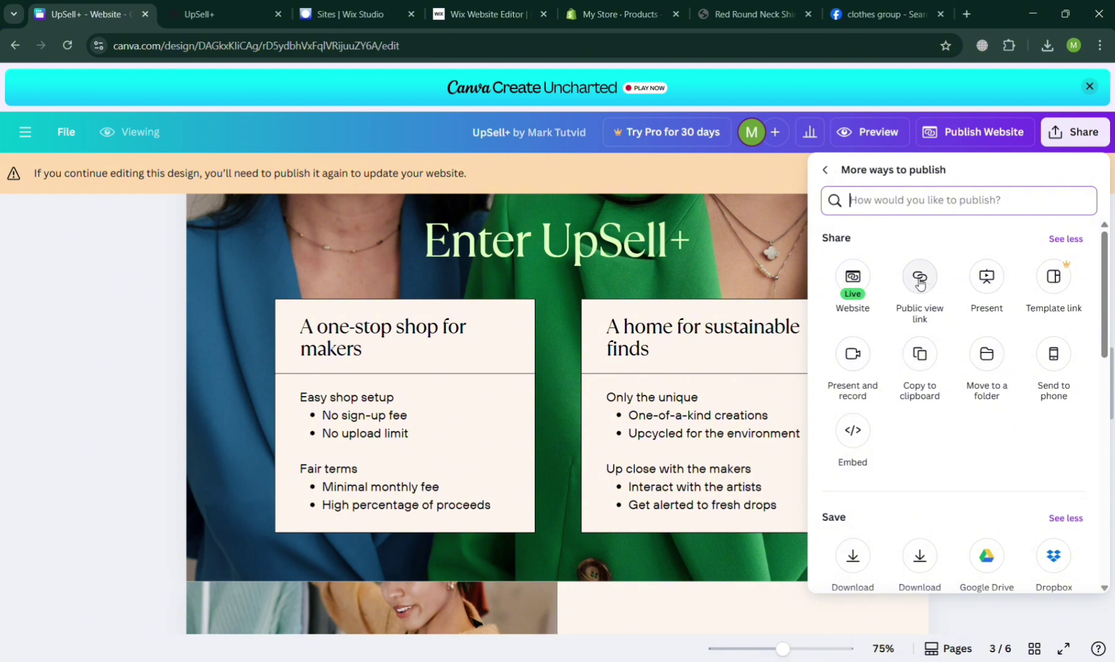
{"action": "left_click", "coordinate": [825, 170]}
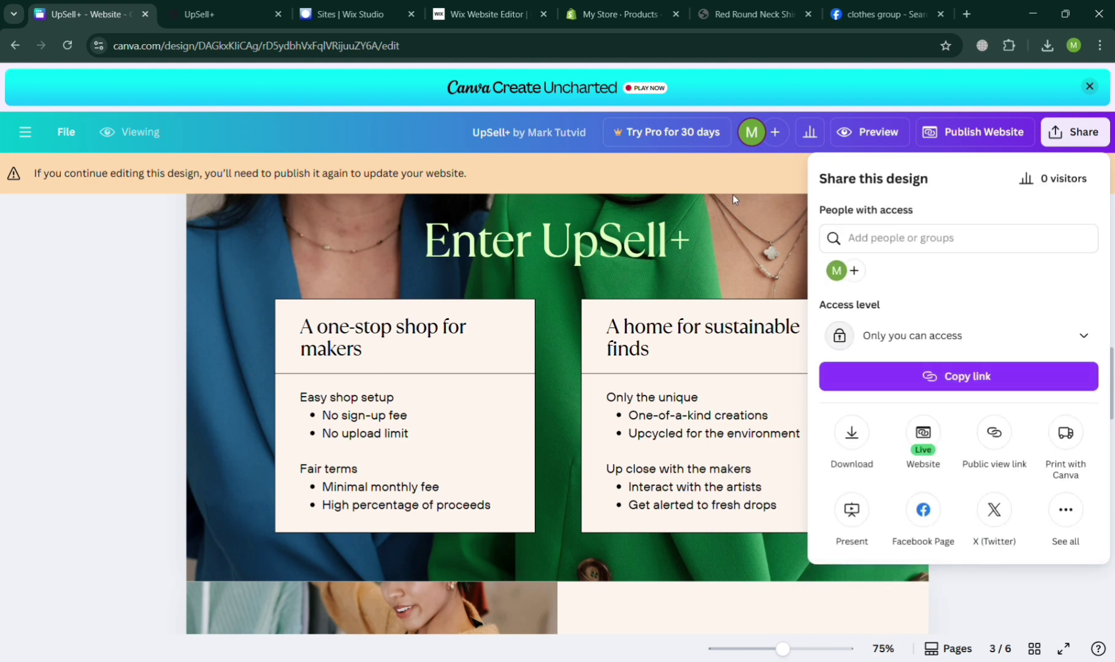
Open Canva's custom domain offer by editing the published site's address.
{"action": "left_click", "coordinate": [769, 172]}
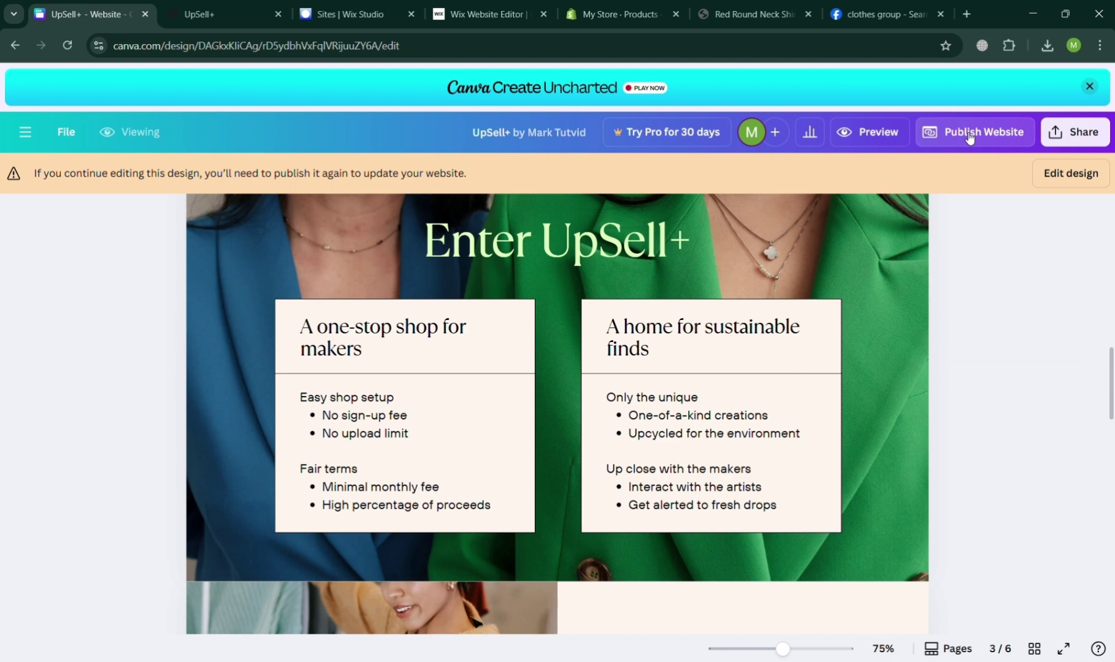
{"action": "left_click", "coordinate": [968, 135]}
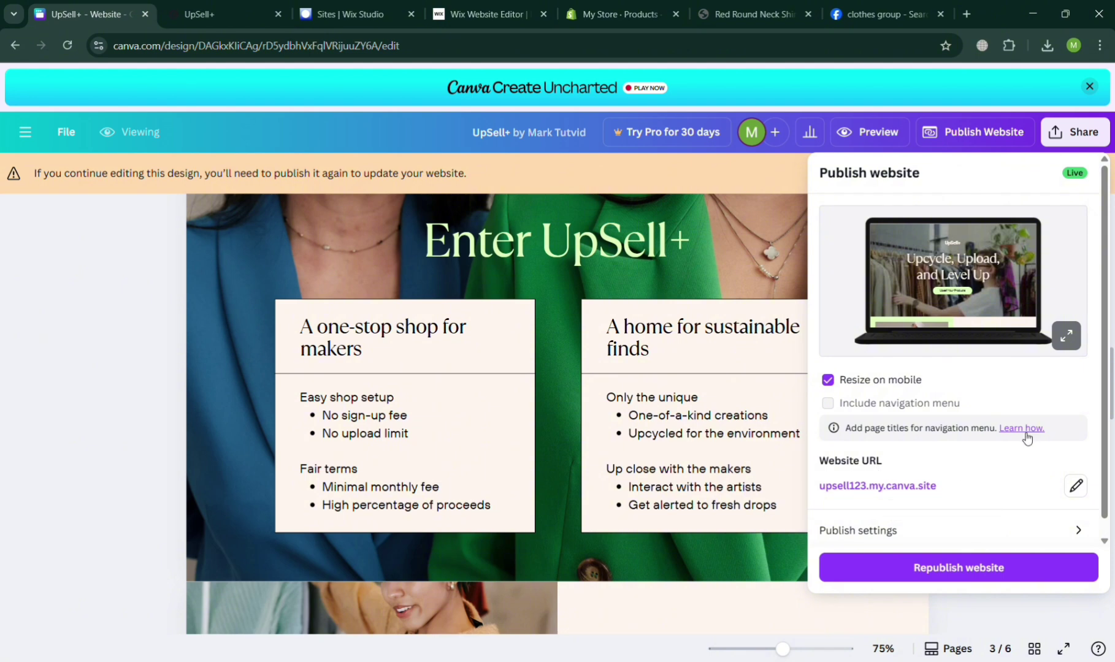
{"action": "left_click", "coordinate": [1075, 486]}
{"action": "scroll", "coordinate": [1078, 488], "scroll_direction": "down", "scroll_amount": 2}
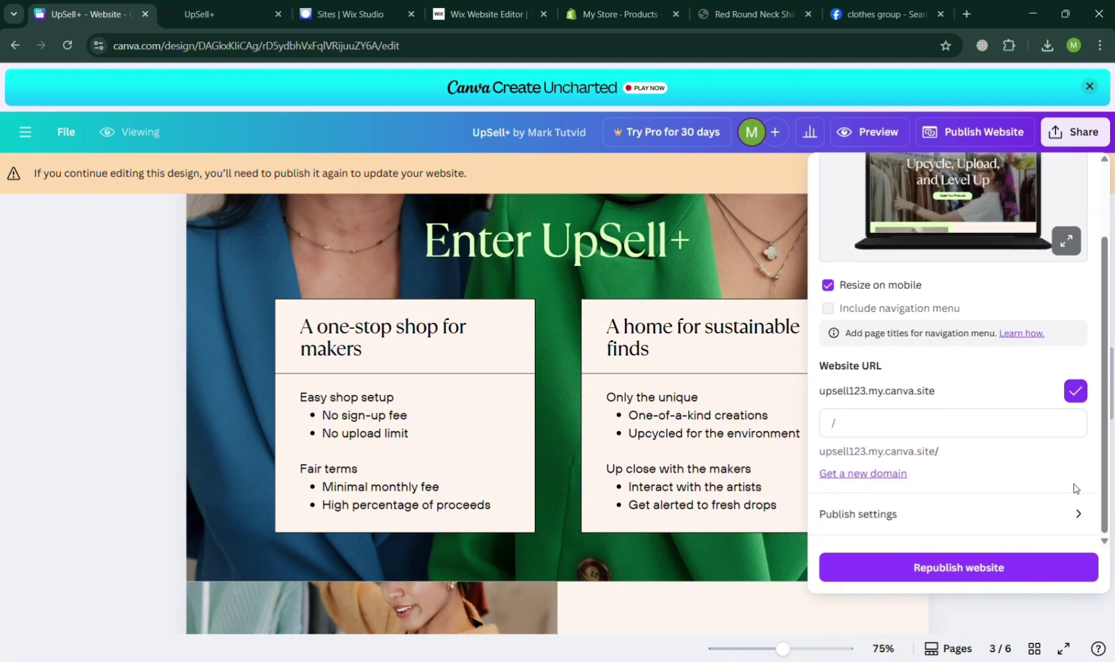
{"action": "left_click", "coordinate": [880, 478]}
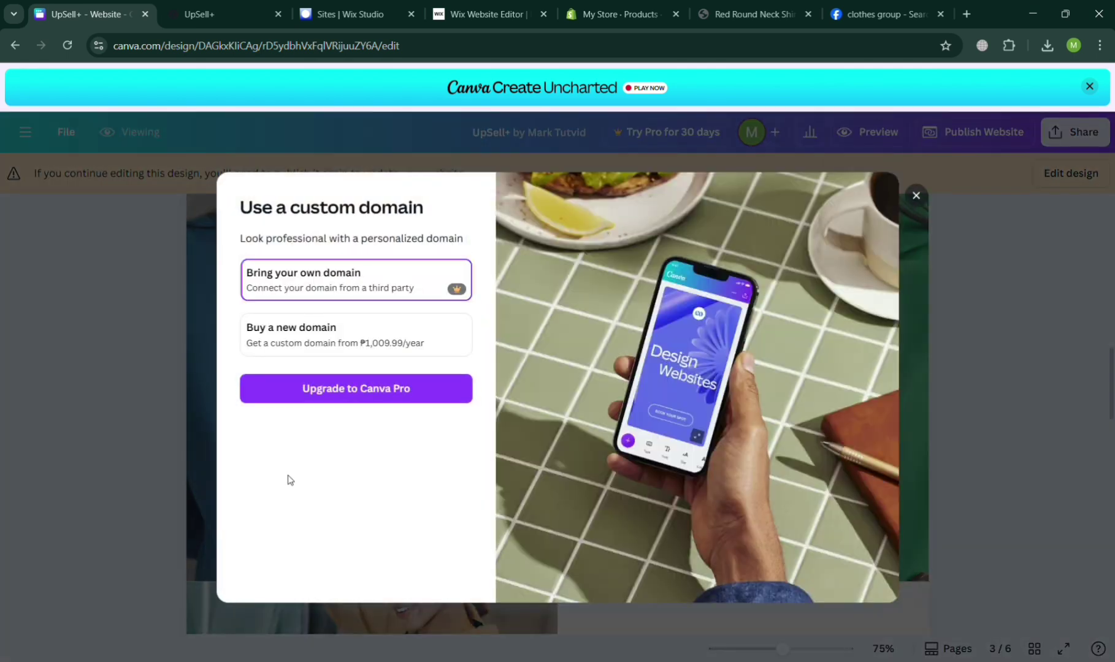
{"action": "left_click", "coordinate": [398, 341]}
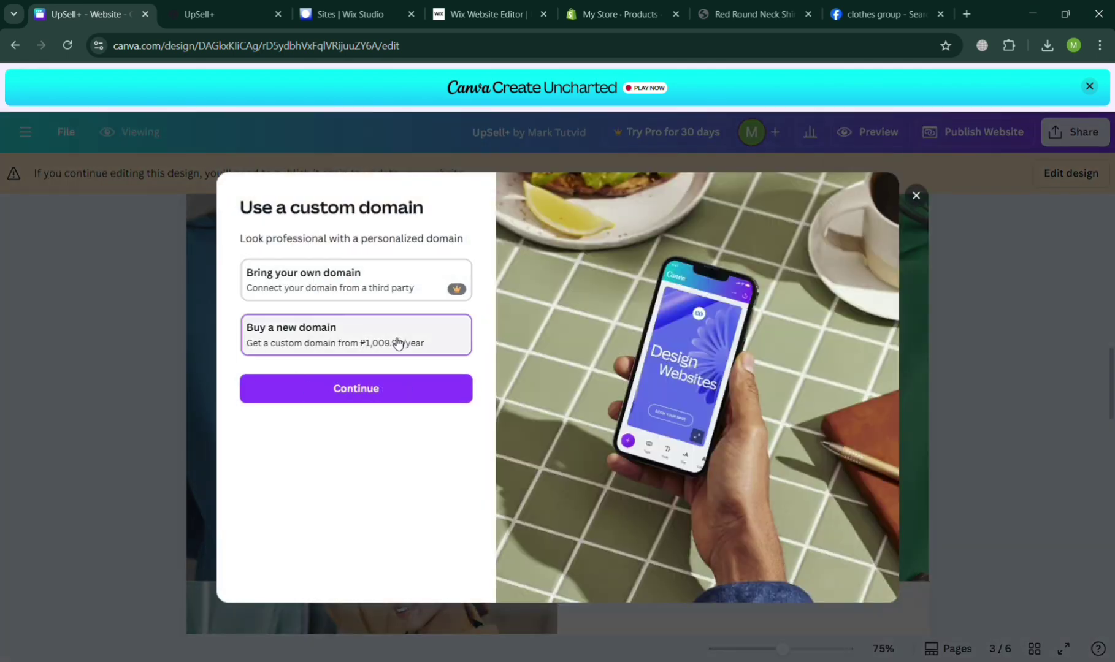
{"action": "left_click", "coordinate": [396, 281]}
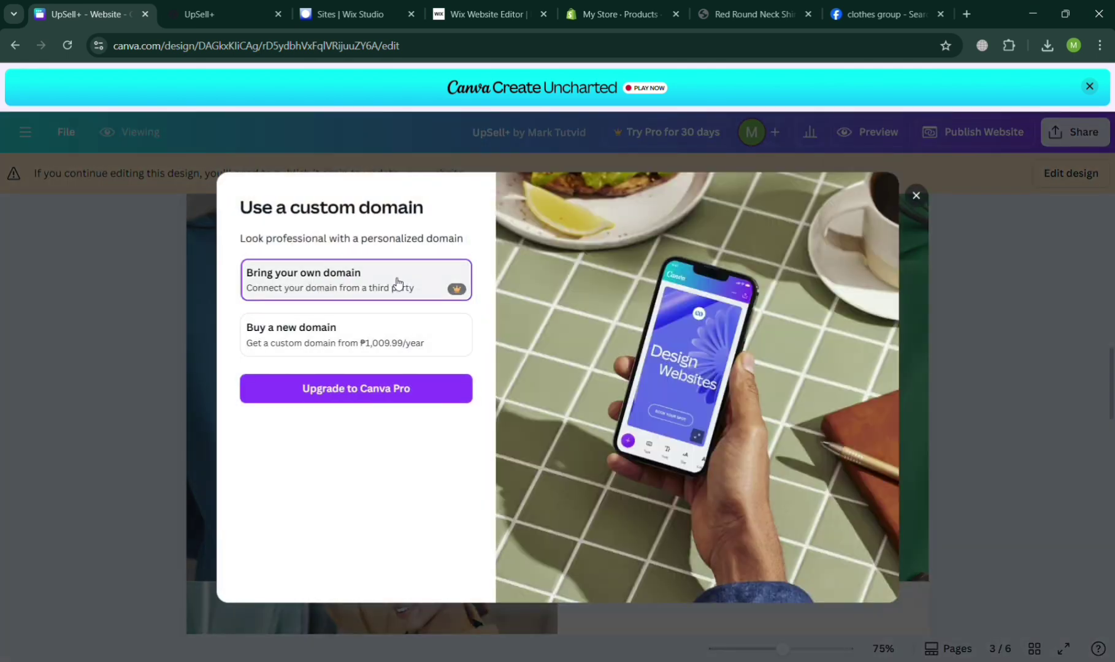